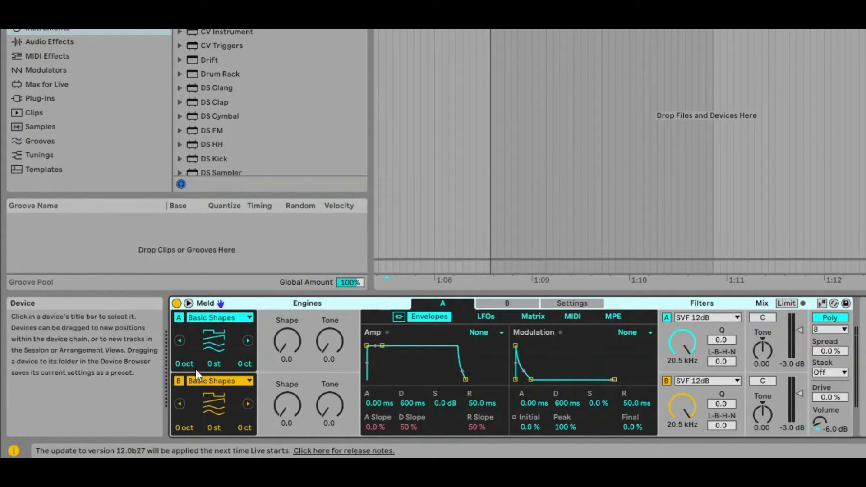
Step: Look through the oscillator types available for Meld's engine A
{"action": "left_click", "coordinate": [212, 318]}
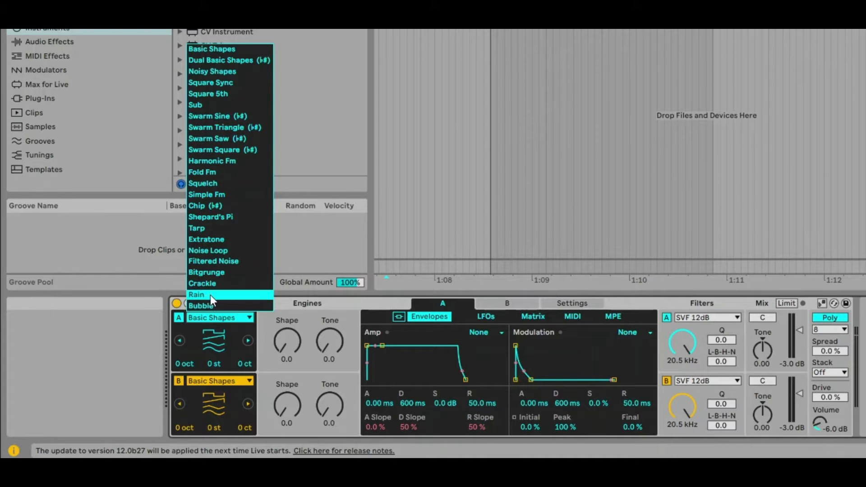
{"action": "left_click", "coordinate": [260, 323]}
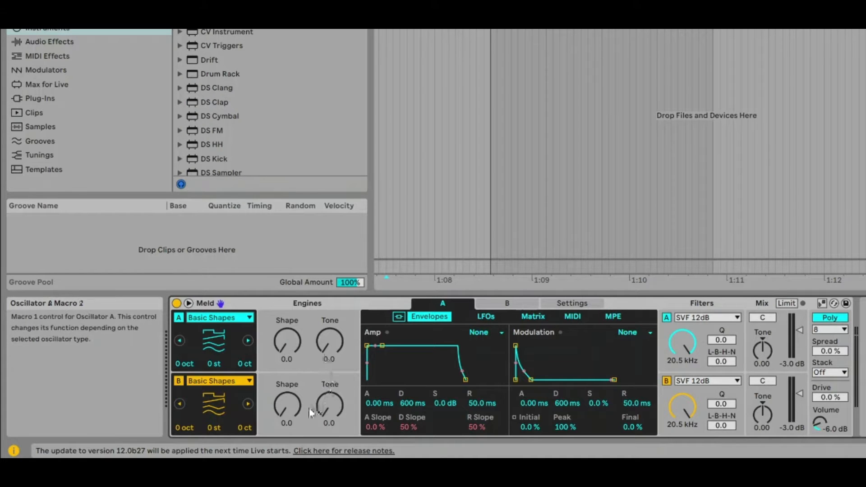
{"action": "left_click", "coordinate": [298, 307]}
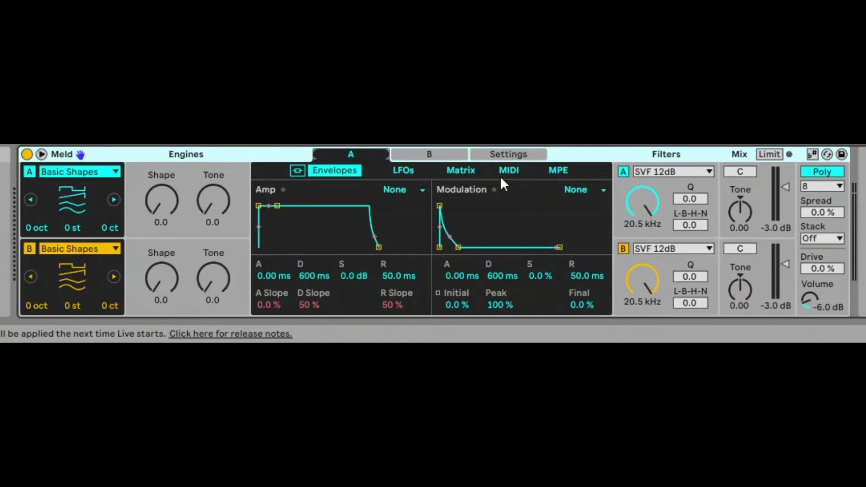
Step: View the engine B envelopes and the Settings page, and turn on use of the current scale for Meld
{"action": "left_click", "coordinate": [427, 153]}
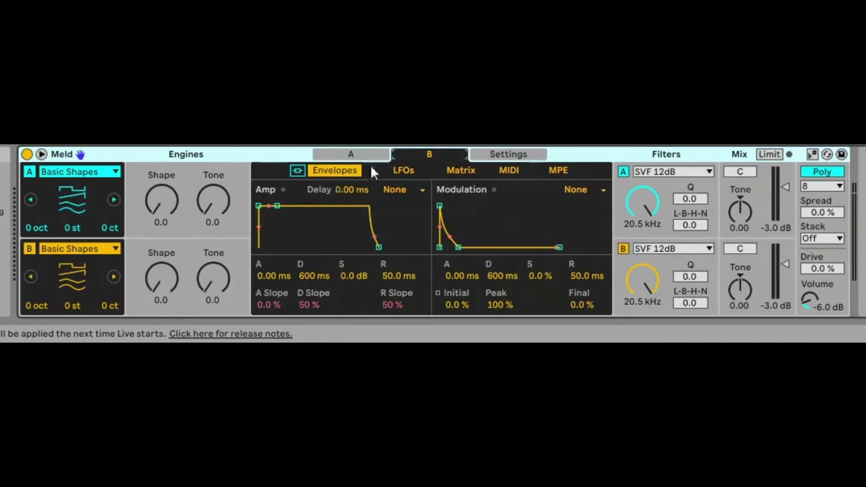
{"action": "left_click", "coordinate": [508, 154]}
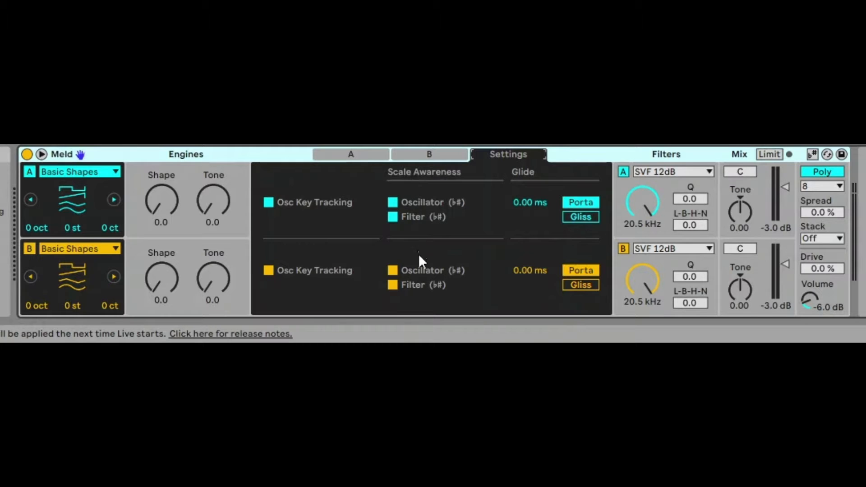
{"action": "left_click", "coordinate": [813, 154]}
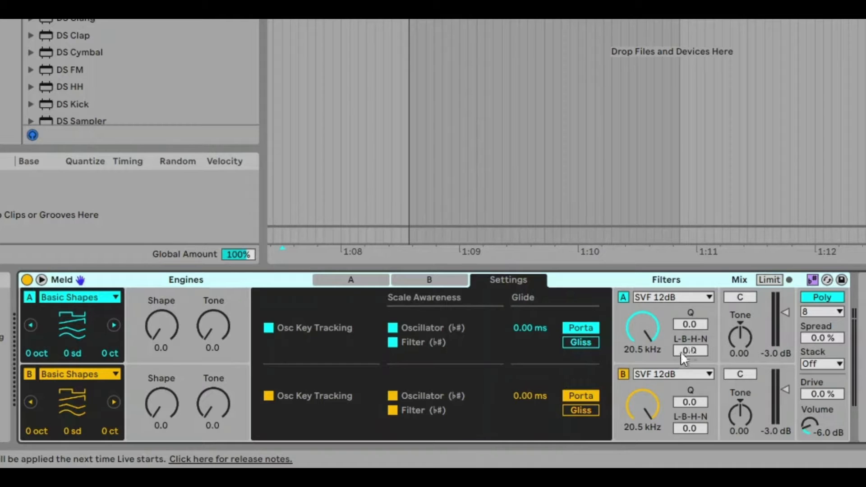
Step: Look through the filter types available for engine A and examine the Mix section
{"action": "left_click", "coordinate": [658, 297]}
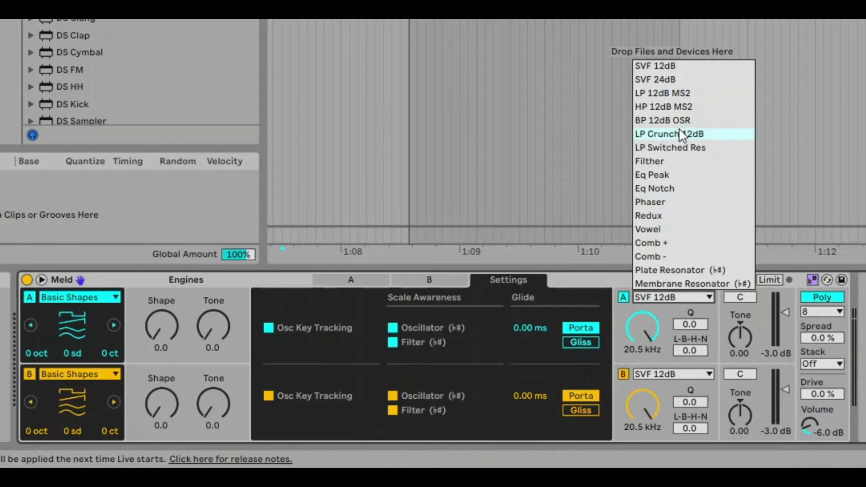
{"action": "left_click", "coordinate": [666, 322]}
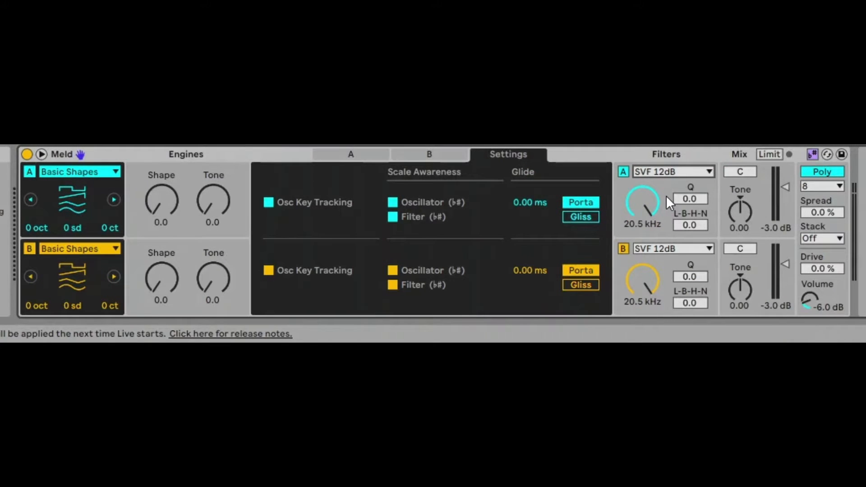
{"action": "left_click", "coordinate": [737, 154]}
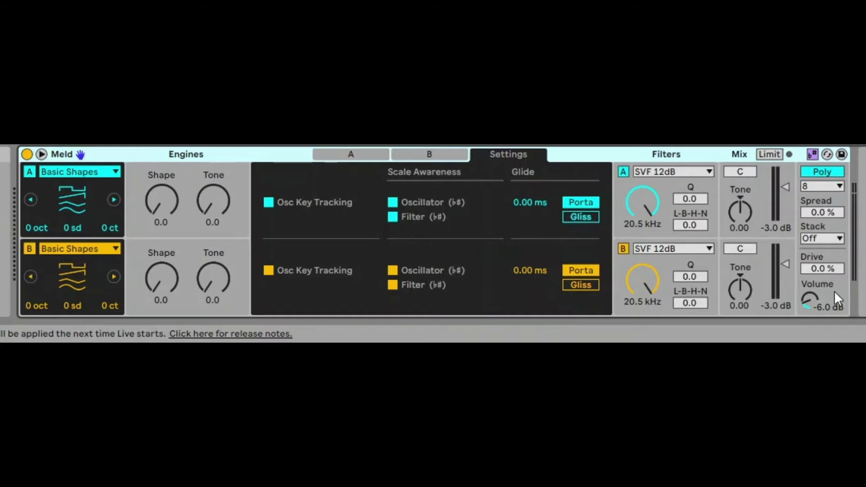
Step: Examine the Poly voice mode, the voice count, Spread and Stack settings of the instrument
{"action": "left_click", "coordinate": [817, 171]}
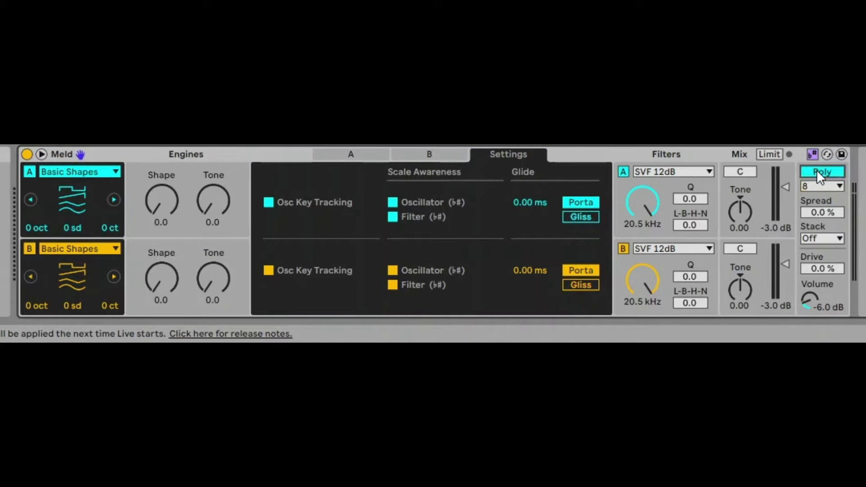
{"action": "left_click", "coordinate": [813, 186]}
{"action": "left_click", "coordinate": [813, 186]}
{"action": "left_click", "coordinate": [824, 212]}
{"action": "left_click", "coordinate": [818, 237]}
{"action": "left_click", "coordinate": [818, 237]}
Step: Switch off engine B and set engine A's Shape to 39.7 and Tone to 26.2
{"action": "left_click", "coordinate": [350, 155]}
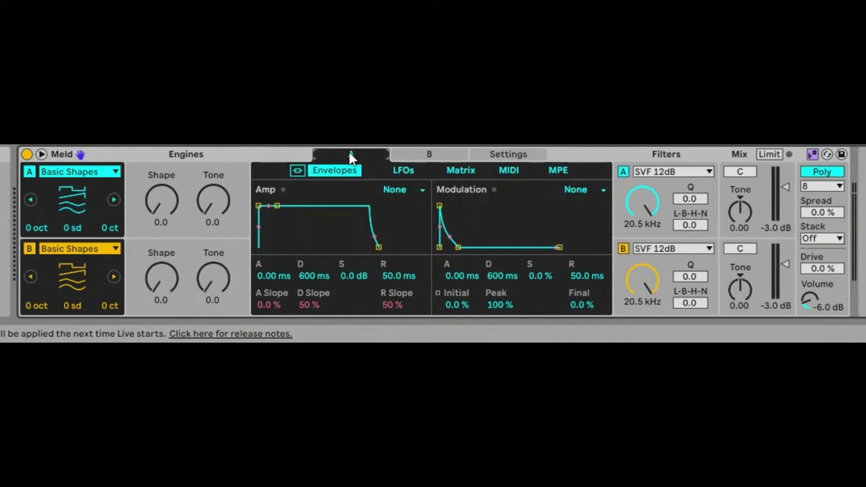
{"action": "left_click", "coordinate": [29, 250]}
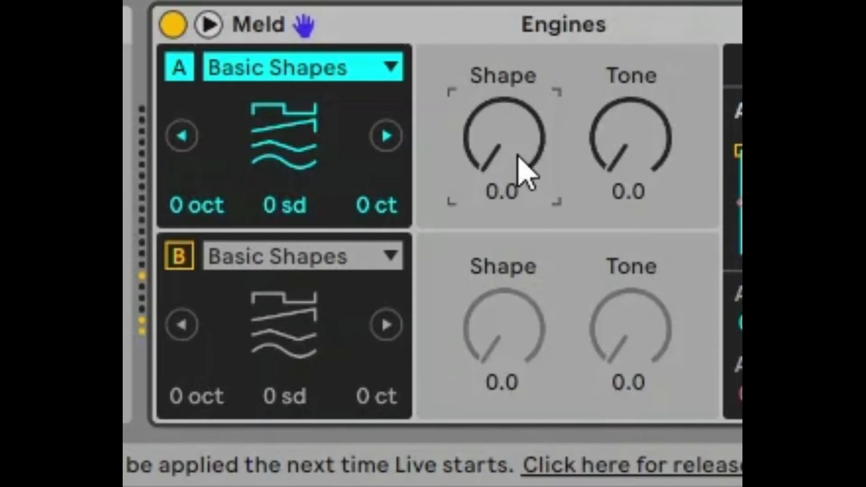
{"action": "left_click_drag", "start_coordinate": [503, 135], "coordinate": [504, 117]}
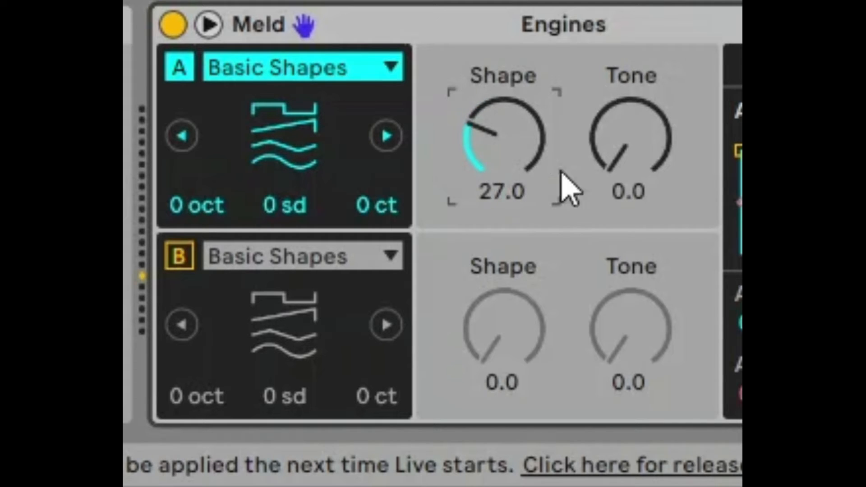
{"action": "mouse_move", "coordinate": [615, 124]}
{"action": "left_mouse_down"}
{"action": "mouse_move", "coordinate": [615, 97]}
{"action": "mouse_move", "coordinate": [615, 113]}
{"action": "left_mouse_up"}
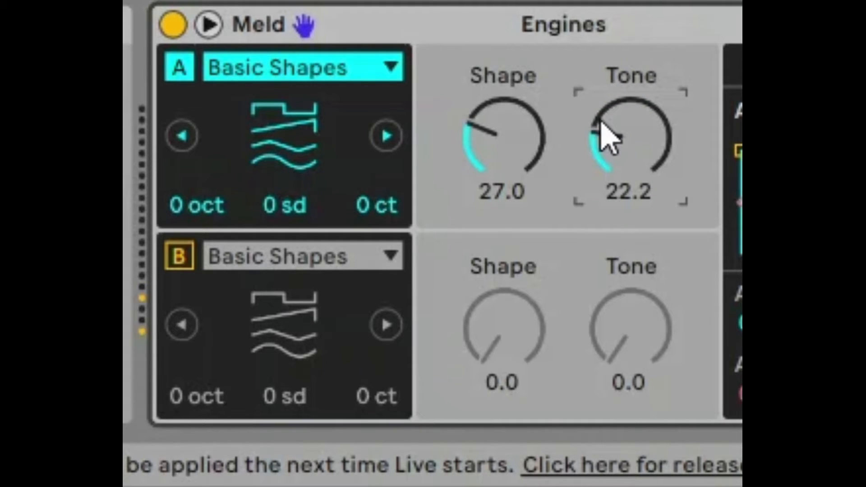
{"action": "left_click_drag", "start_coordinate": [554, 158], "coordinate": [589, 124]}
{"action": "left_click_drag", "start_coordinate": [497, 125], "coordinate": [497, 121]}
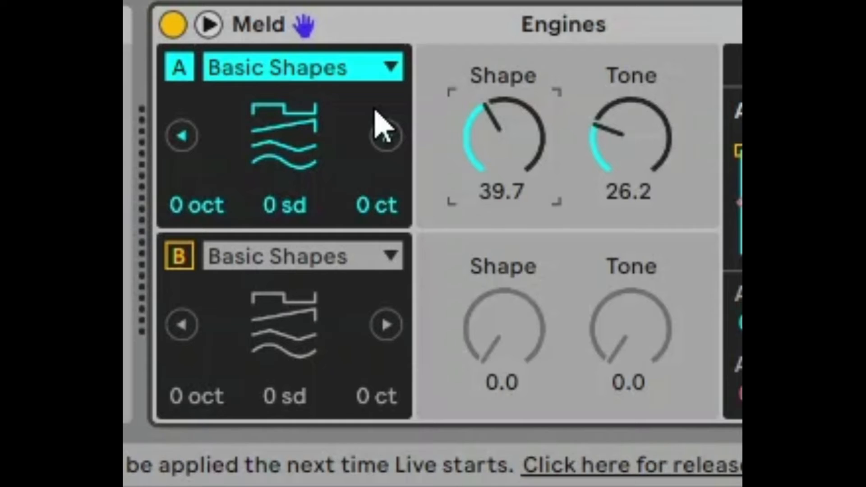
Step: Set engine A's oscillator type to Swarm Sine
{"action": "left_click", "coordinate": [320, 77]}
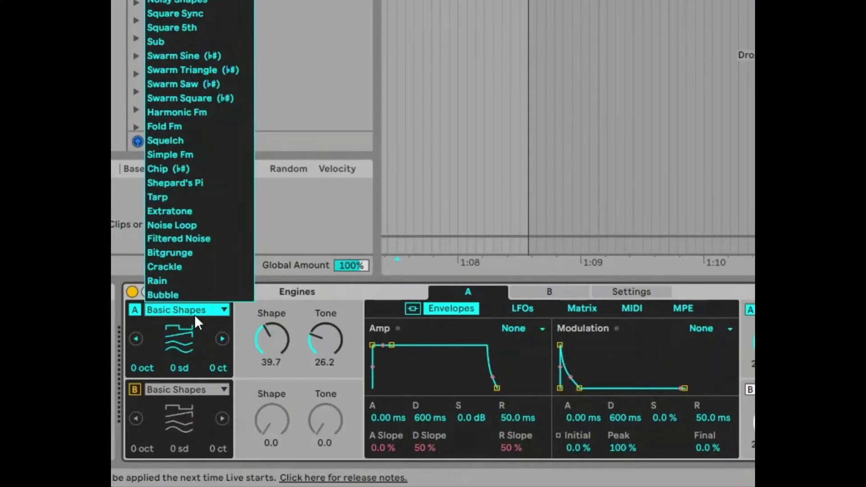
{"action": "left_click", "coordinate": [182, 56]}
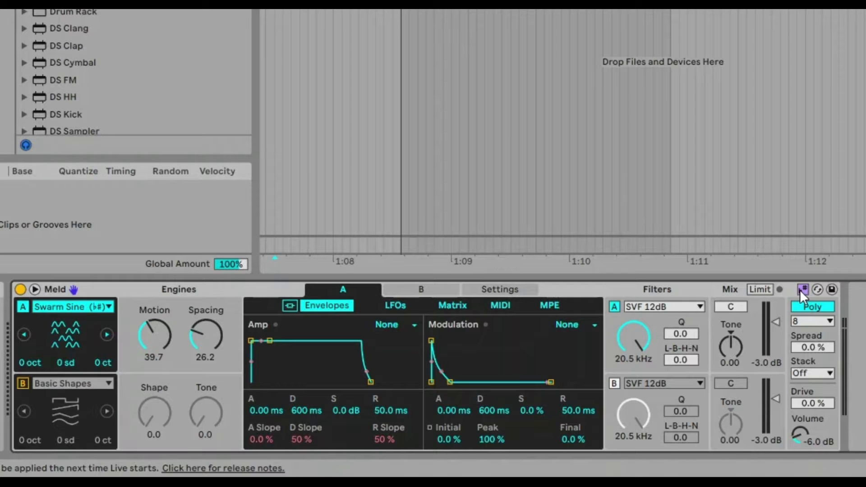
{"action": "left_click", "coordinate": [105, 290]}
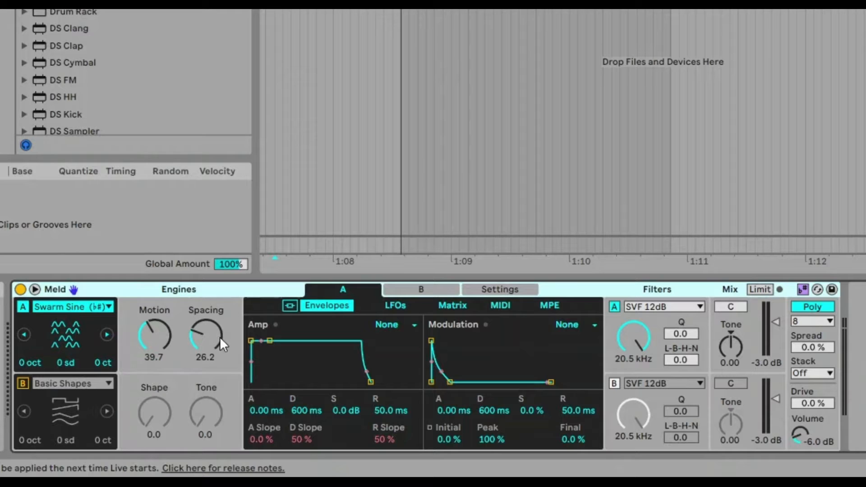
{"action": "left_click", "coordinate": [64, 304]}
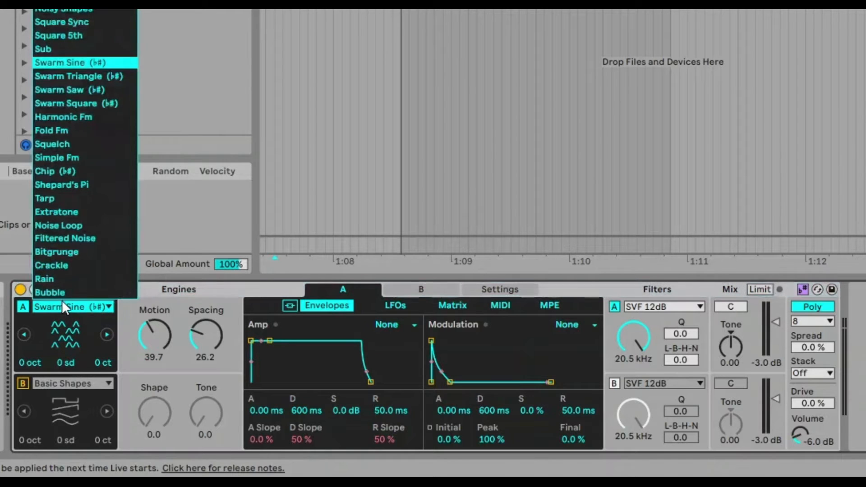
{"action": "left_click", "coordinate": [63, 303]}
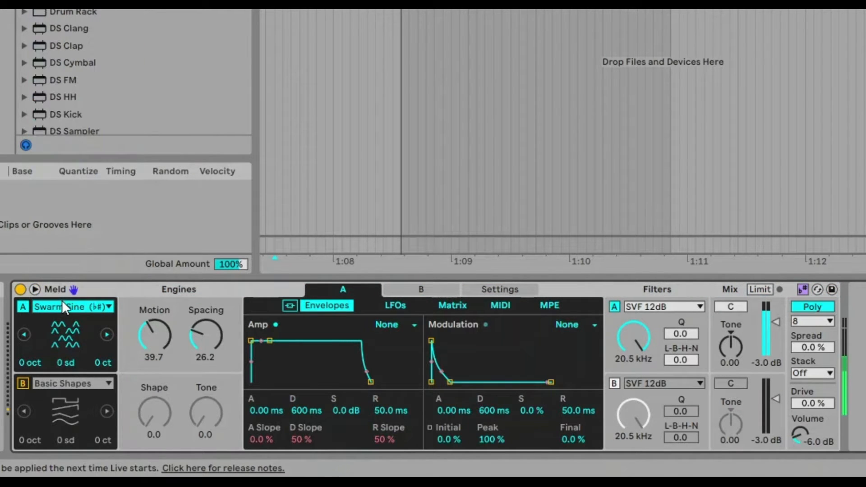
Step: Vary the Swarm Sine oscillator's Motion and Spacing, ending with Motion at 13.5 and Spacing at 16.7
{"action": "left_click_drag", "start_coordinate": [155, 353], "coordinate": [155, 374]}
{"action": "left_click_drag", "start_coordinate": [214, 352], "coordinate": [215, 381]}
{"action": "left_click_drag", "start_coordinate": [206, 336], "coordinate": [154, 317]}
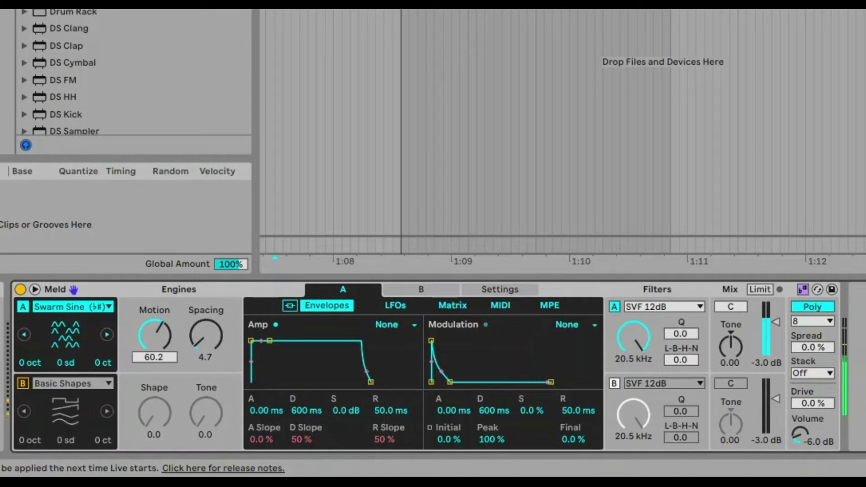
{"action": "left_click_drag", "start_coordinate": [154, 336], "coordinate": [201, 336]}
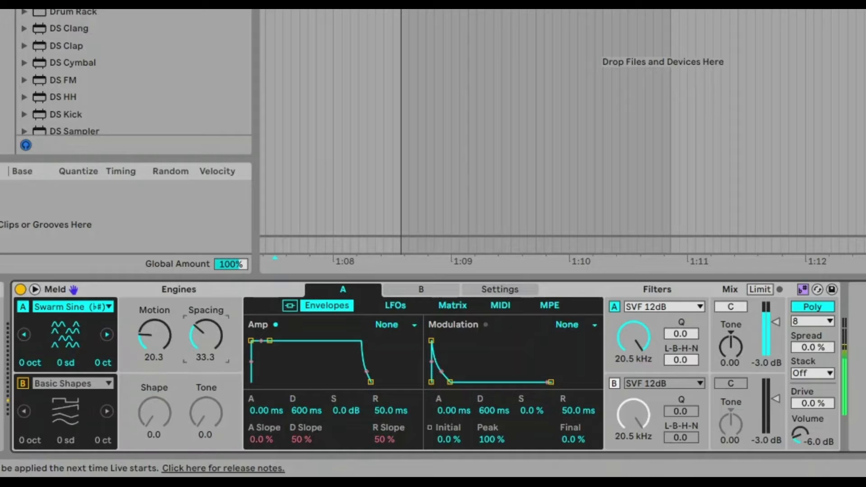
{"action": "scroll", "coordinate": [149, 356], "scroll_direction": "up", "scroll_amount": 5}
{"action": "left_click_drag", "start_coordinate": [200, 338], "coordinate": [201, 333]}
{"action": "left_click_drag", "start_coordinate": [152, 348], "coordinate": [152, 362]}
{"action": "left_click_drag", "start_coordinate": [201, 336], "coordinate": [202, 350]}
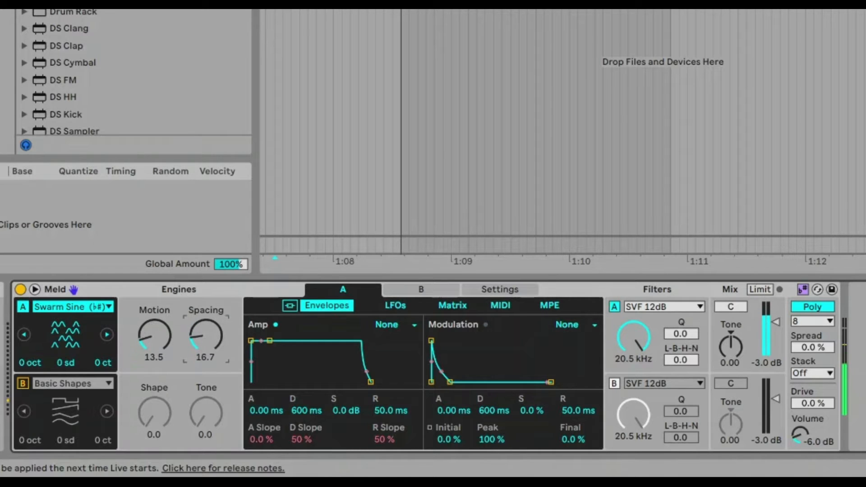
Step: Change engine A's oscillator to Swarm Triangle, with Spacing at 20.6 and Motion at 32.5
{"action": "left_click", "coordinate": [106, 306]}
{"action": "left_click", "coordinate": [112, 77]}
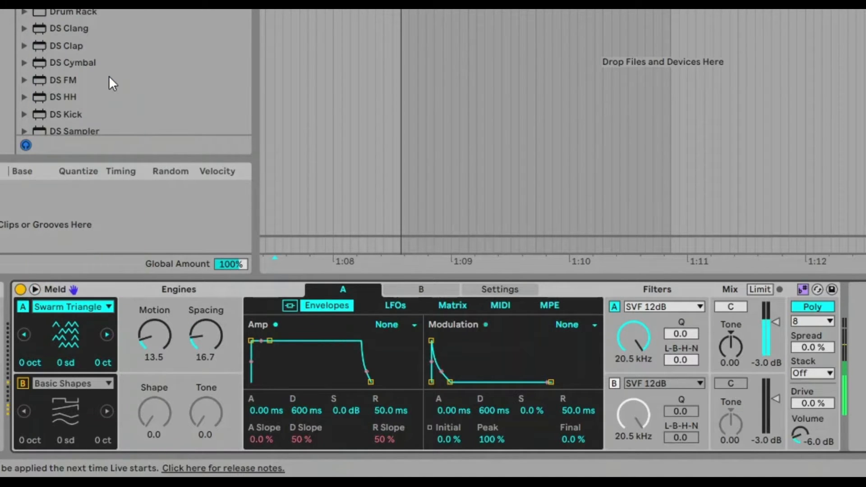
{"action": "left_click_drag", "start_coordinate": [195, 333], "coordinate": [154, 345]}
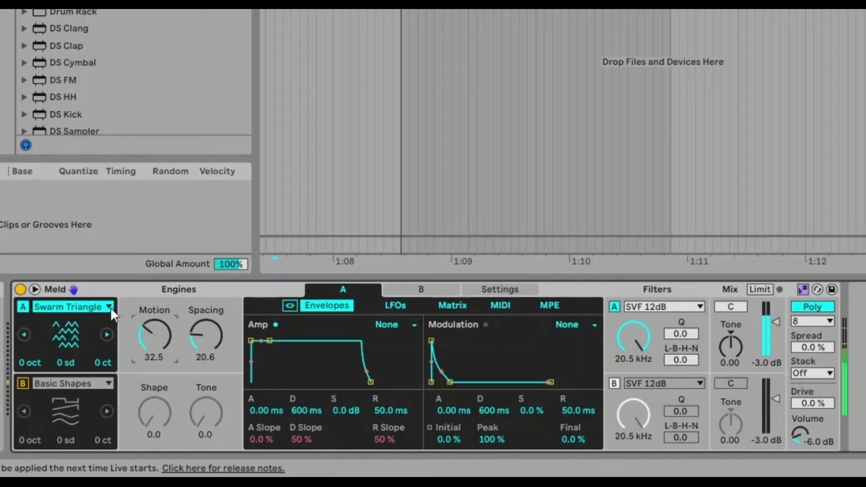
Step: Change engine A's oscillator to Harmonic Fm, with Amount at 18.3 and Ratio at 47.6
{"action": "left_click", "coordinate": [100, 308]}
{"action": "left_click", "coordinate": [82, 116]}
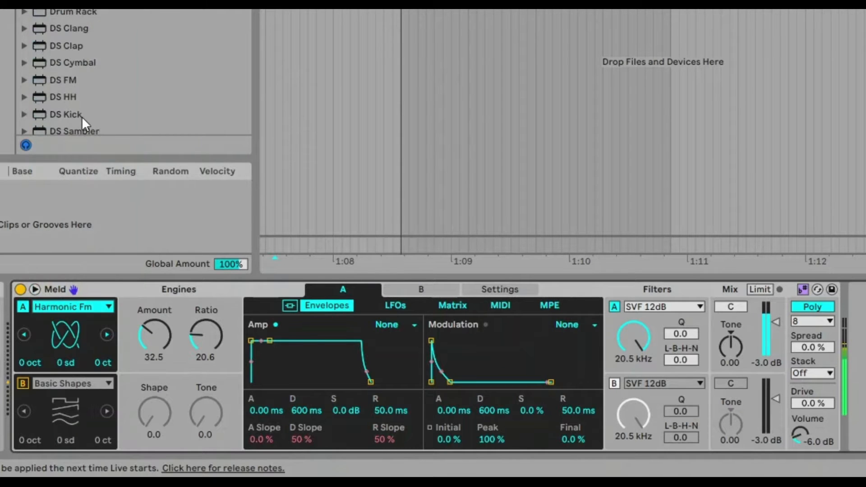
{"action": "left_click_drag", "start_coordinate": [155, 344], "coordinate": [156, 351]}
{"action": "left_click_drag", "start_coordinate": [210, 342], "coordinate": [210, 320]}
{"action": "left_click_drag", "start_coordinate": [148, 330], "coordinate": [148, 332]}
Step: Change engine A's oscillator to Fold Fm, with Amount at 19.0 and Shape at 11.1
{"action": "left_click", "coordinate": [83, 310]}
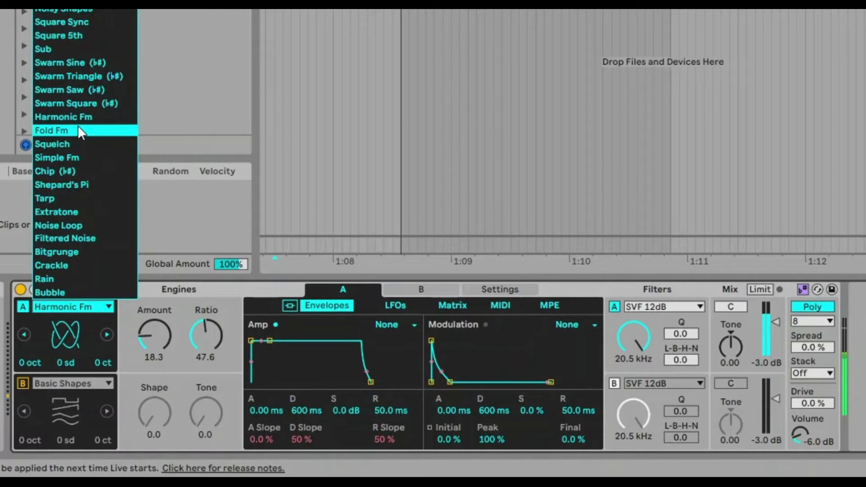
{"action": "left_click", "coordinate": [77, 130]}
{"action": "left_click_drag", "start_coordinate": [142, 345], "coordinate": [189, 358]}
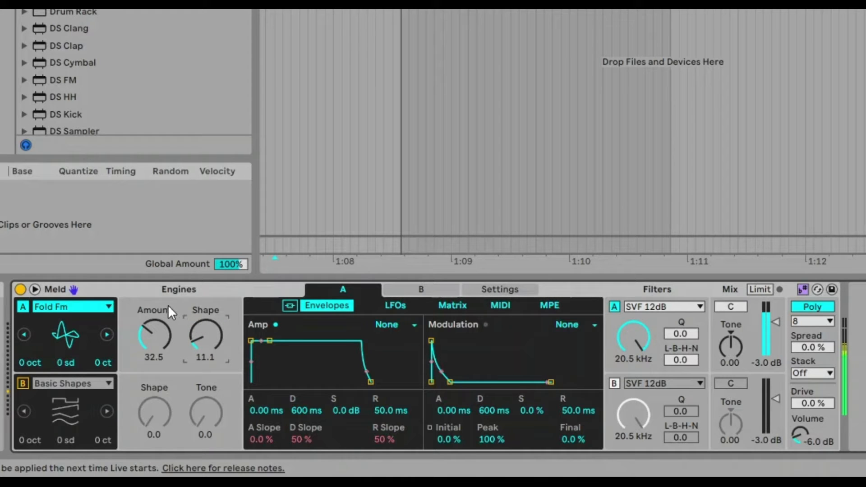
{"action": "left_click_drag", "start_coordinate": [145, 333], "coordinate": [145, 348]}
{"action": "left_click", "coordinate": [77, 294]}
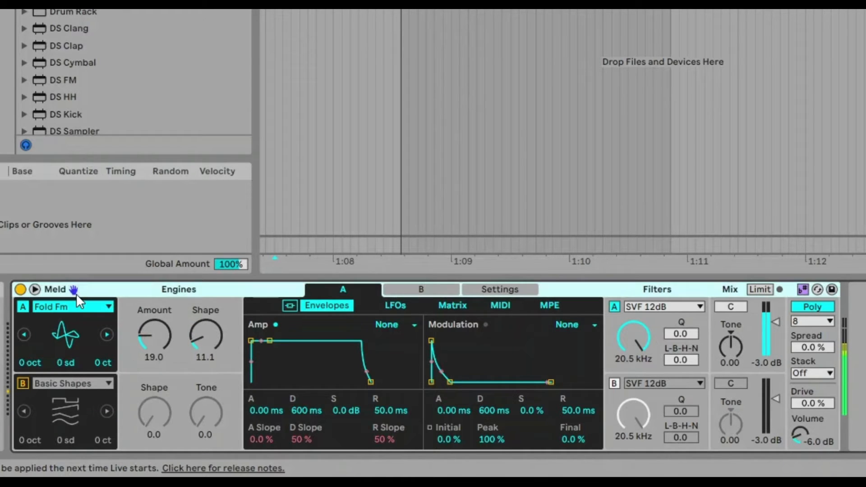
Step: Change engine A's oscillator to Square Sync, with Freq 1 at 12.7 and Freq 2 at 33.3
{"action": "left_click", "coordinate": [71, 306]}
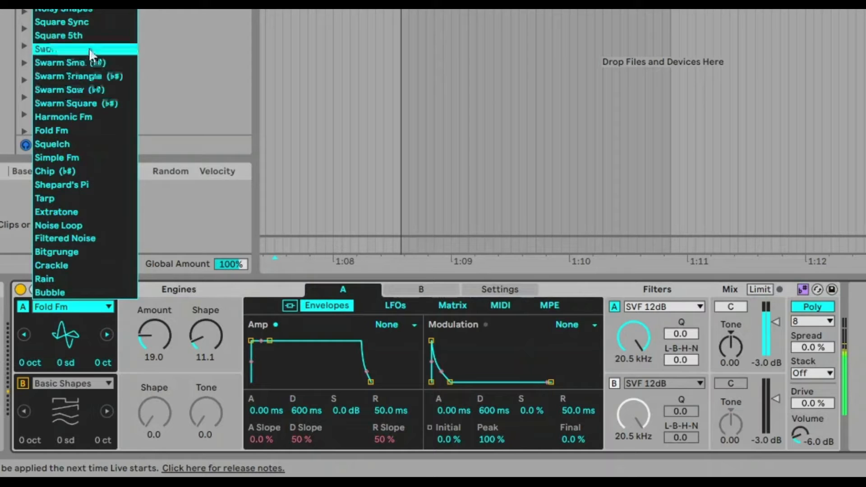
{"action": "left_click", "coordinate": [93, 24]}
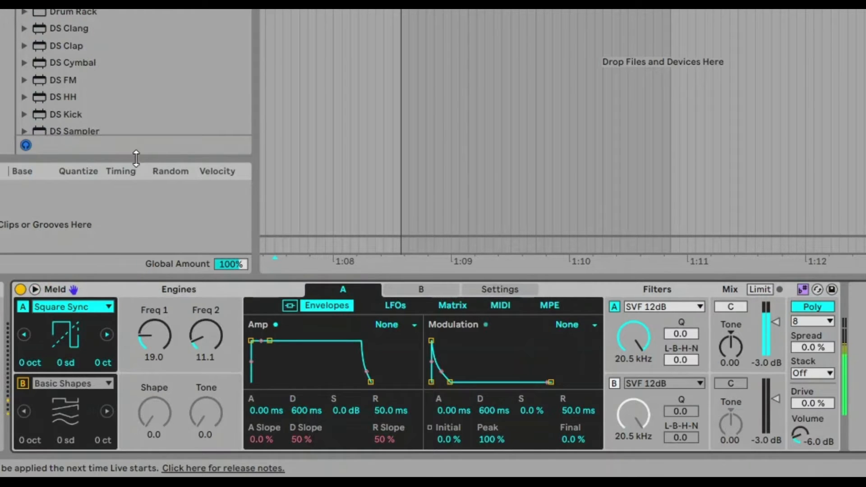
{"action": "left_click_drag", "start_coordinate": [206, 336], "coordinate": [205, 323]}
{"action": "mouse_move", "coordinate": [154, 336]}
{"action": "left_mouse_down"}
{"action": "mouse_move", "coordinate": [154, 326]}
{"action": "mouse_move", "coordinate": [154, 343]}
{"action": "left_mouse_up"}
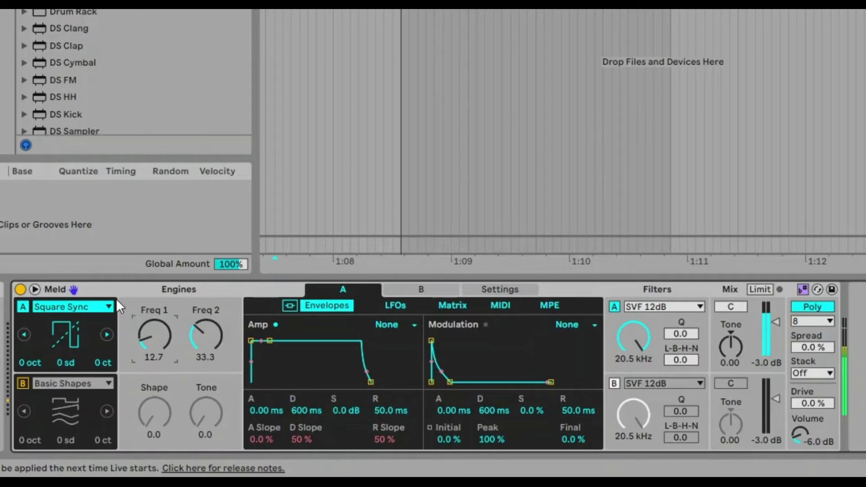
Step: Change engine A's oscillator to Tarp, with Decay at 29.4 and Tone at 24.6
{"action": "left_click", "coordinate": [107, 301]}
{"action": "left_click", "coordinate": [69, 200]}
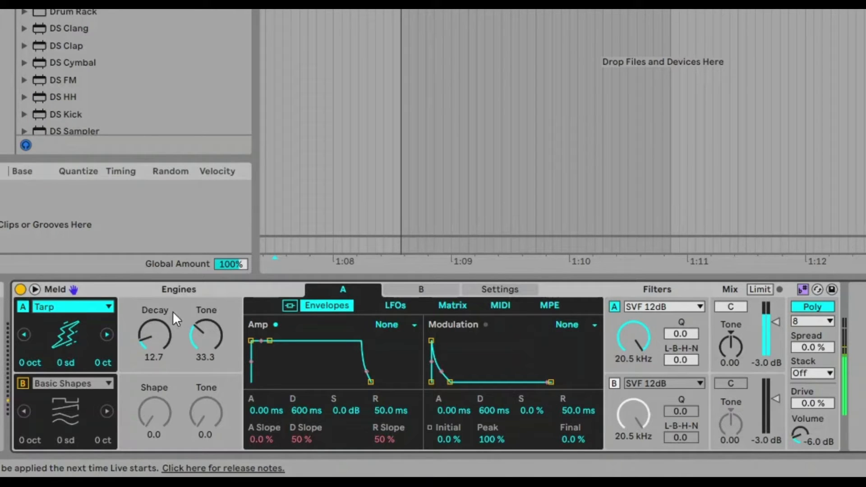
{"action": "left_click_drag", "start_coordinate": [163, 336], "coordinate": [164, 330]}
{"action": "left_click_drag", "start_coordinate": [206, 336], "coordinate": [206, 328]}
{"action": "mouse_move", "coordinate": [155, 336]}
{"action": "left_mouse_down"}
{"action": "mouse_move", "coordinate": [154, 321]}
{"action": "mouse_move", "coordinate": [150, 333]}
{"action": "left_mouse_up"}
{"action": "left_click_drag", "start_coordinate": [191, 358], "coordinate": [191, 379]}
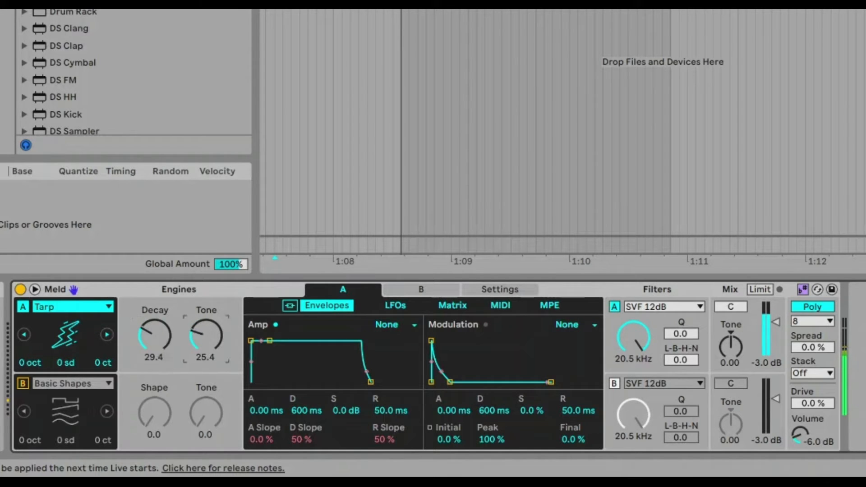
Step: Change engine A's oscillator to Dual Basic Shapes, with Shape at 29.4 and Detune at 23.0
{"action": "left_click", "coordinate": [100, 306]}
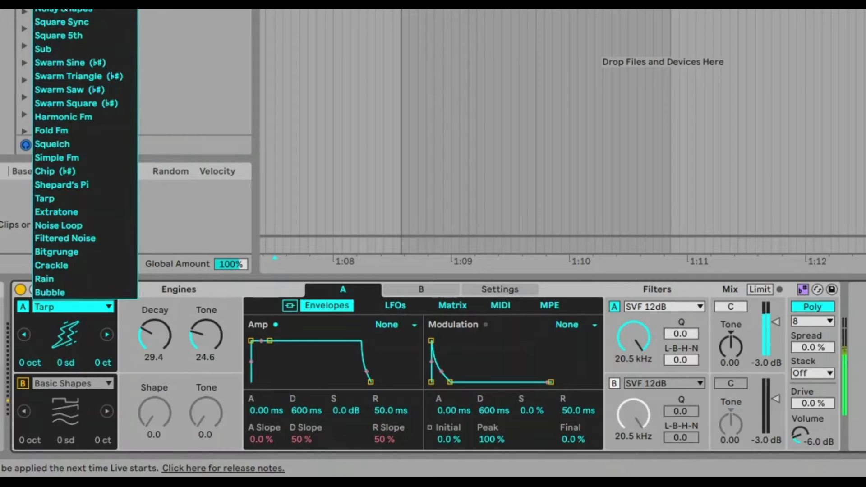
{"action": "left_click", "coordinate": [62, 1]}
{"action": "left_click_drag", "start_coordinate": [210, 311], "coordinate": [206, 361]}
{"action": "left_click_drag", "start_coordinate": [154, 336], "coordinate": [154, 353]}
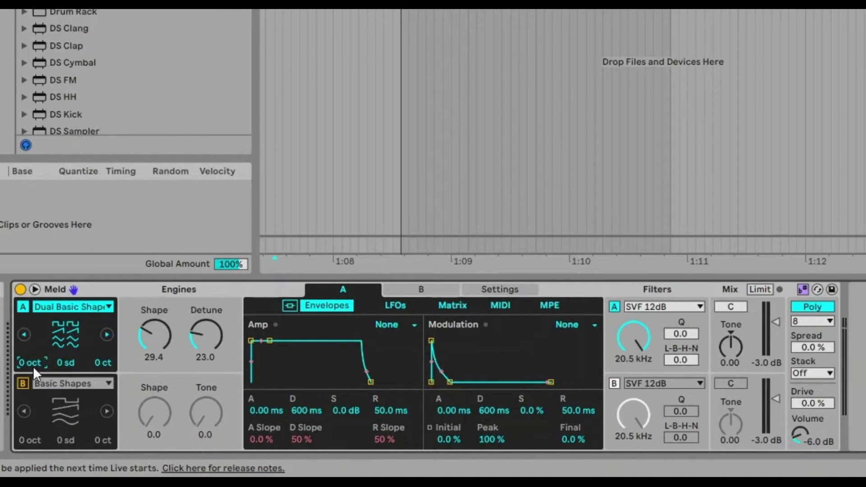
Step: Set engine A's fine tuning to -26 ct, shift it up 5 sd, and reset the sd shift to 0
{"action": "left_click", "coordinate": [105, 364]}
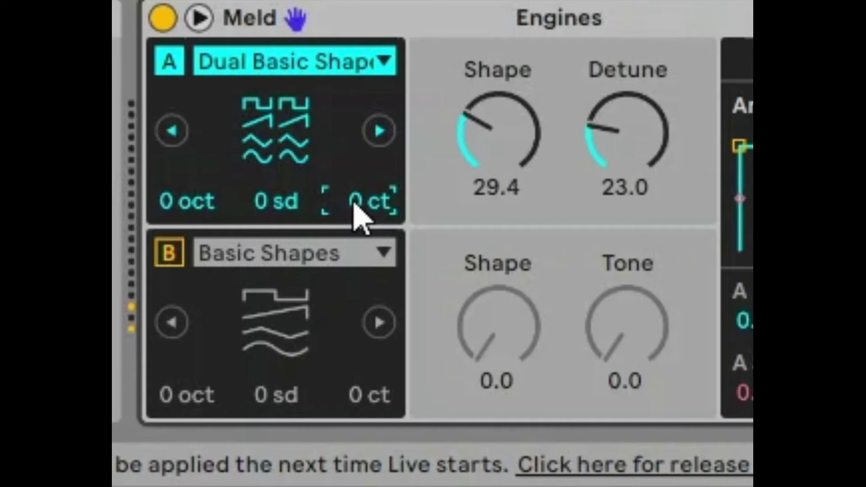
{"action": "mouse_move", "coordinate": [356, 212]}
{"action": "left_mouse_down"}
{"action": "mouse_move", "coordinate": [356, 189]}
{"action": "mouse_move", "coordinate": [356, 224]}
{"action": "left_mouse_up"}
{"action": "mouse_move", "coordinate": [285, 203]}
{"action": "left_mouse_down"}
{"action": "mouse_move", "coordinate": [284, 187]}
{"action": "mouse_move", "coordinate": [284, 199]}
{"action": "left_mouse_up"}
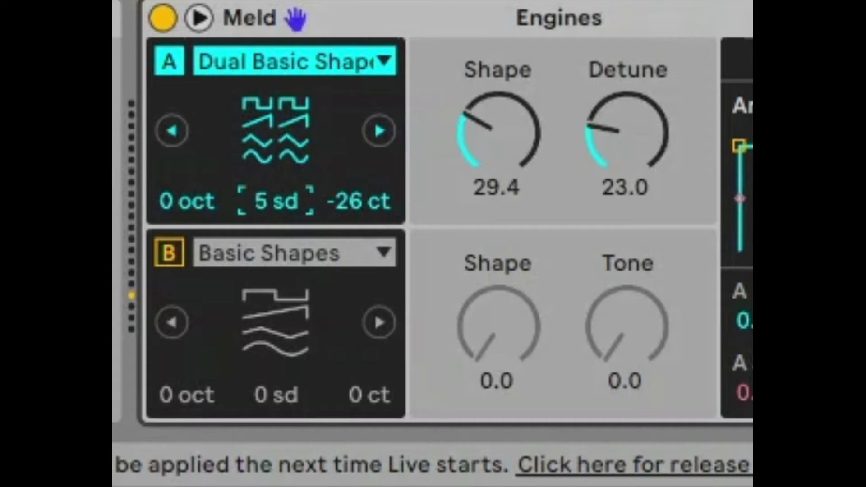
{"action": "double_click", "coordinate": [274, 206]}
Step: Change engine A's oscillator to Basic Shapes and set its fine tuning to 25 ct
{"action": "left_click", "coordinate": [309, 75]}
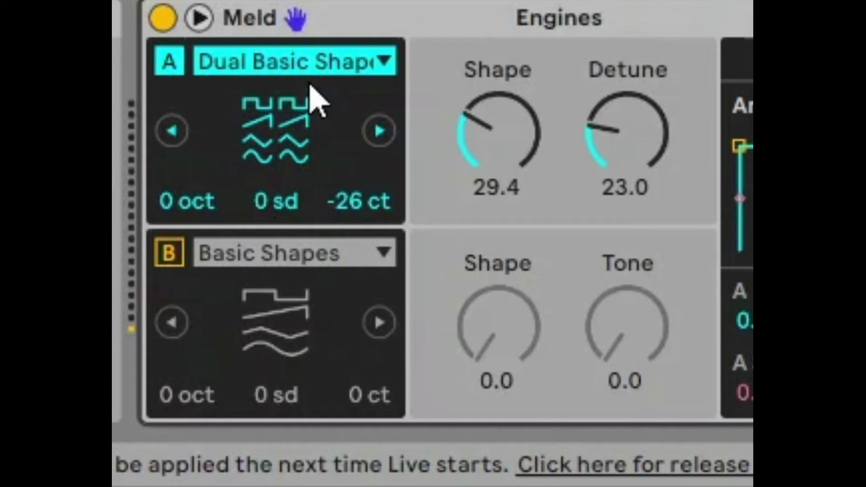
{"action": "left_click", "coordinate": [308, 61]}
{"action": "left_click_drag", "start_coordinate": [363, 203], "coordinate": [291, 230]}
{"action": "left_click", "coordinate": [290, 215]}
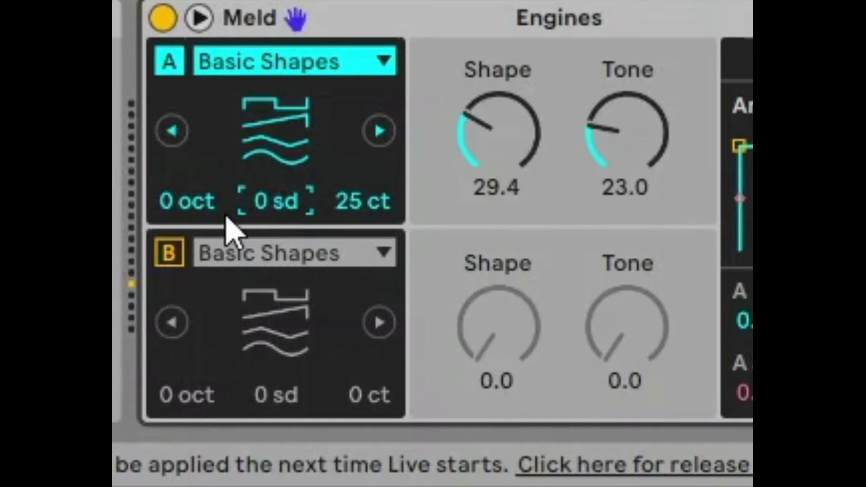
Step: Transpose engine A up by 1 octave and return it to 0 octaves
{"action": "left_click", "coordinate": [226, 215]}
{"action": "type", "text": "1"}
{"action": "key", "text": "Return"}
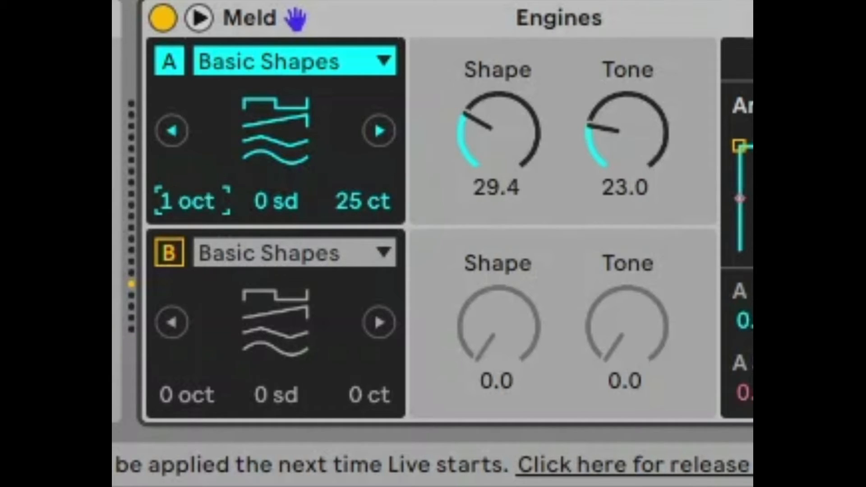
{"action": "type", "text": "0"}
{"action": "key", "text": "Return"}
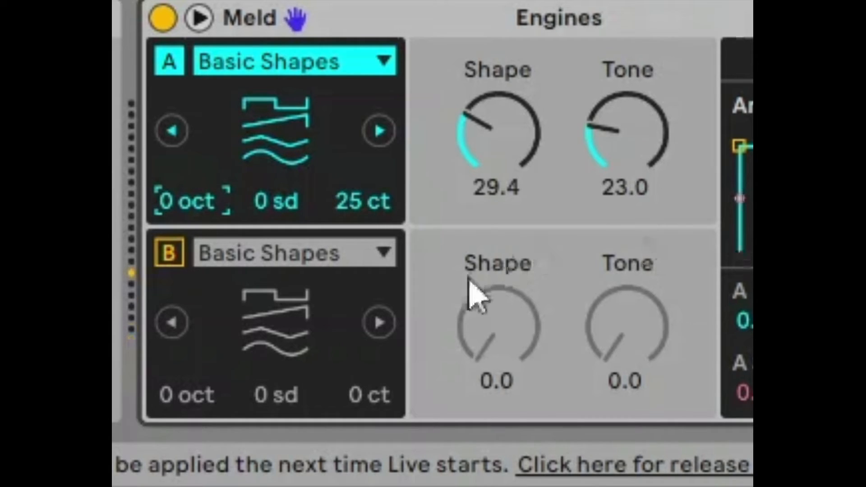
Step: Set engine A's Shape to 34.1 and Tone to 28.6, and return its fine tuning to 0 ct
{"action": "left_click", "coordinate": [377, 212]}
{"action": "type", "text": "0"}
{"action": "key", "text": "Return"}
{"action": "left_click_drag", "start_coordinate": [373, 204], "coordinate": [373, 206]}
{"action": "left_click_drag", "start_coordinate": [519, 97], "coordinate": [519, 110]}
{"action": "left_click_drag", "start_coordinate": [623, 129], "coordinate": [623, 114]}
{"action": "mouse_move", "coordinate": [519, 152]}
{"action": "left_mouse_down"}
{"action": "mouse_move", "coordinate": [519, 143]}
{"action": "mouse_move", "coordinate": [519, 153]}
{"action": "left_mouse_up"}
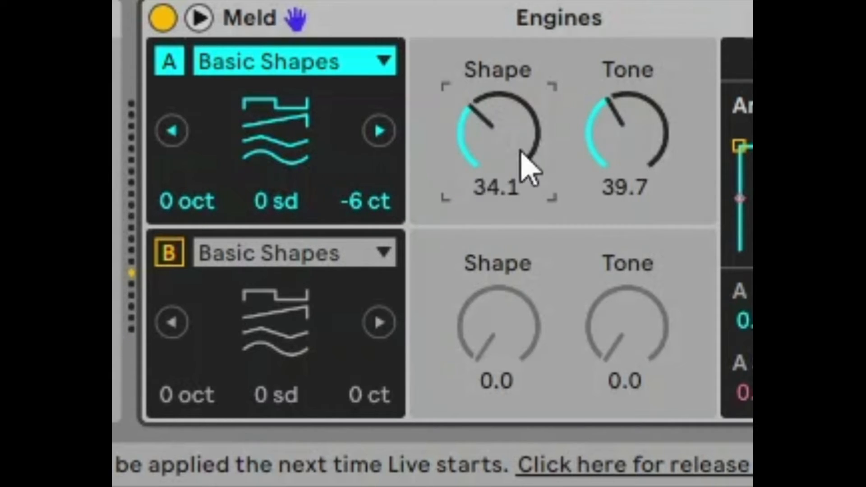
{"action": "left_click_drag", "start_coordinate": [625, 135], "coordinate": [625, 144]}
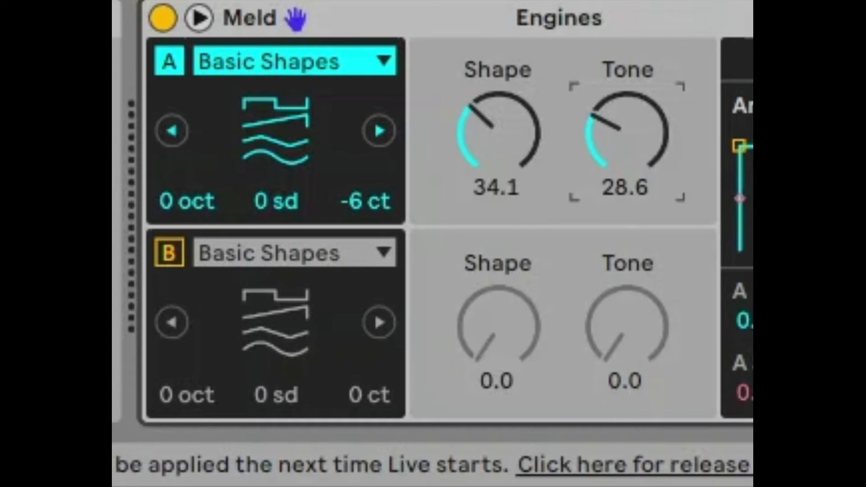
{"action": "left_click_drag", "start_coordinate": [359, 218], "coordinate": [361, 207]}
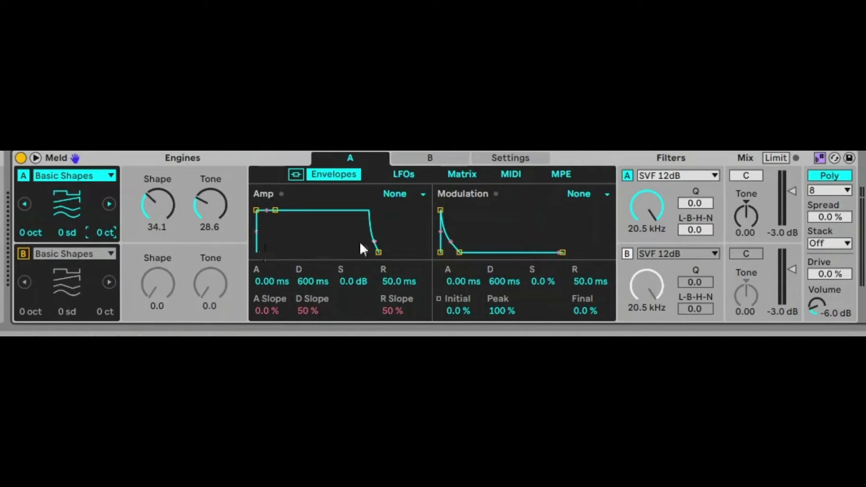
Step: Audition the Trigger, Loop and AD Loop modes on engine A's Amp envelope, ending on Loop
{"action": "left_click", "coordinate": [394, 194]}
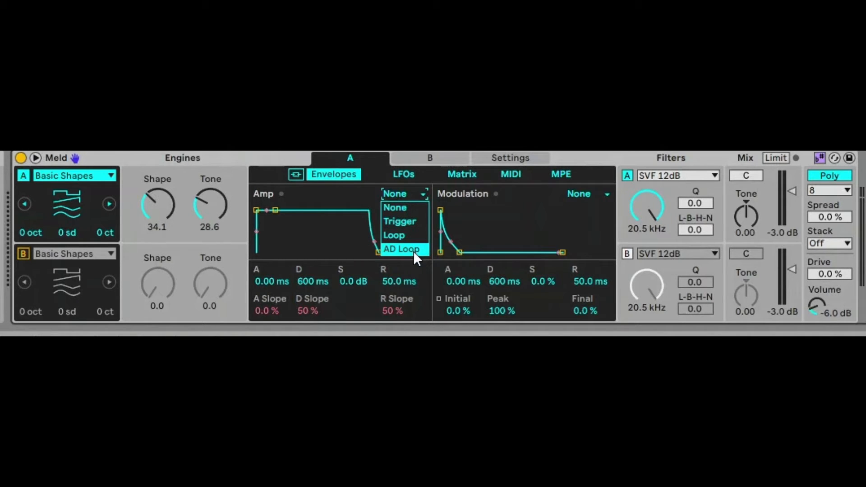
{"action": "left_click", "coordinate": [399, 224]}
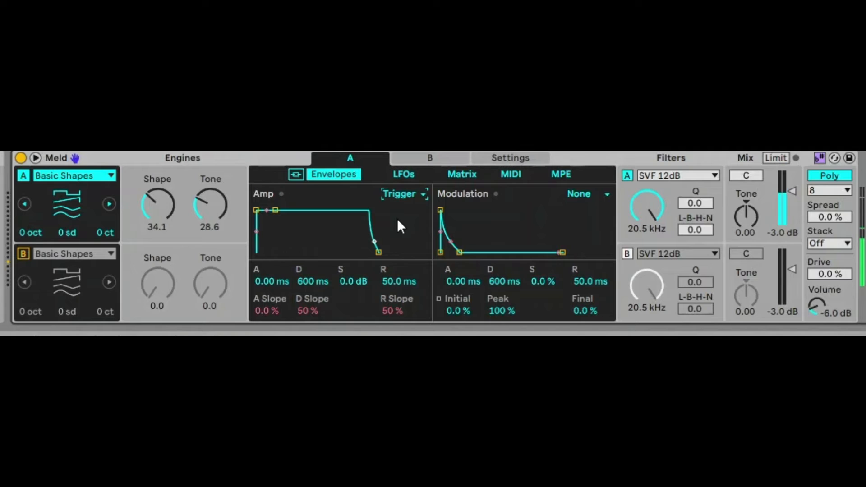
{"action": "left_click", "coordinate": [406, 197]}
{"action": "left_click", "coordinate": [420, 236]}
{"action": "left_click", "coordinate": [413, 196]}
{"action": "left_click", "coordinate": [411, 249]}
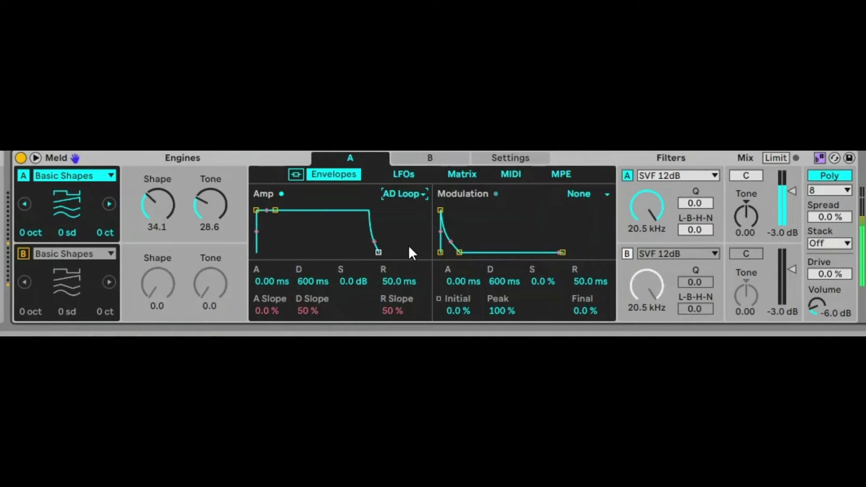
{"action": "left_click", "coordinate": [386, 193]}
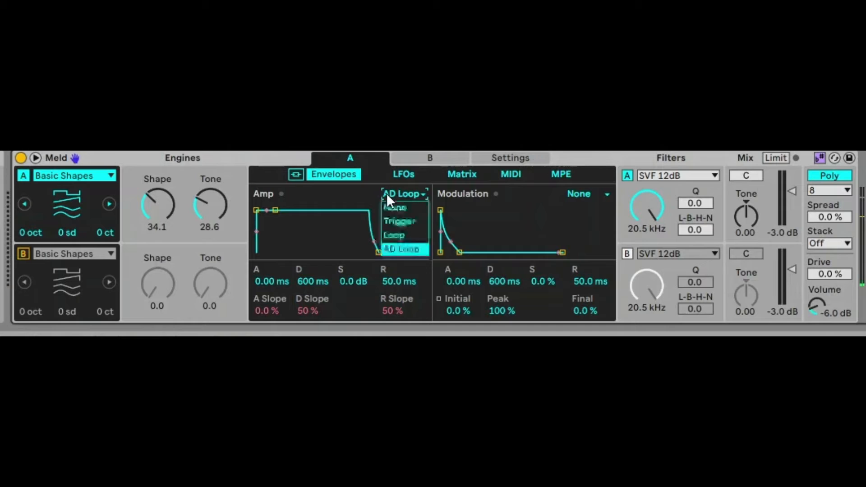
{"action": "left_click", "coordinate": [394, 232]}
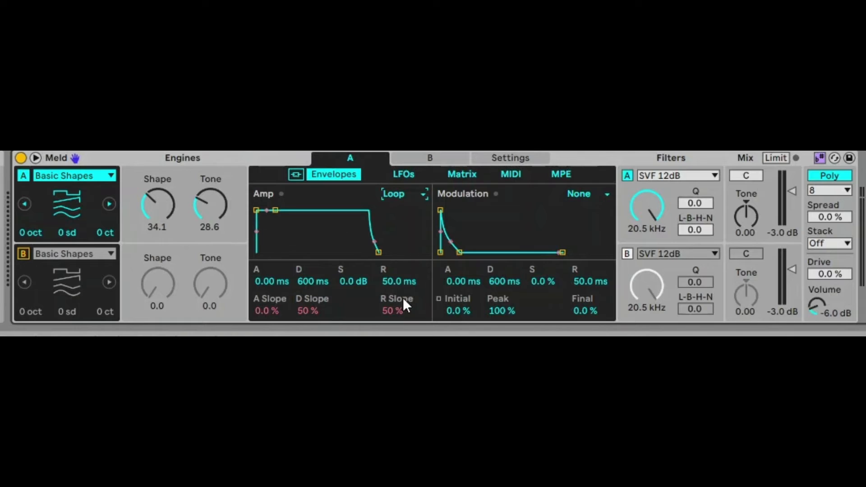
Step: Look over engine A's LFOs and modulation matrix, and view the waveform types offered for LFO 1
{"action": "left_click", "coordinate": [404, 176]}
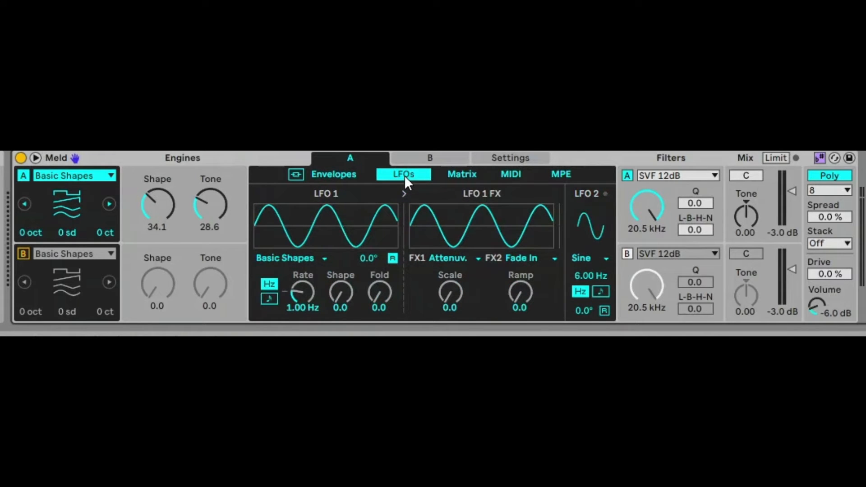
{"action": "left_click", "coordinate": [458, 176]}
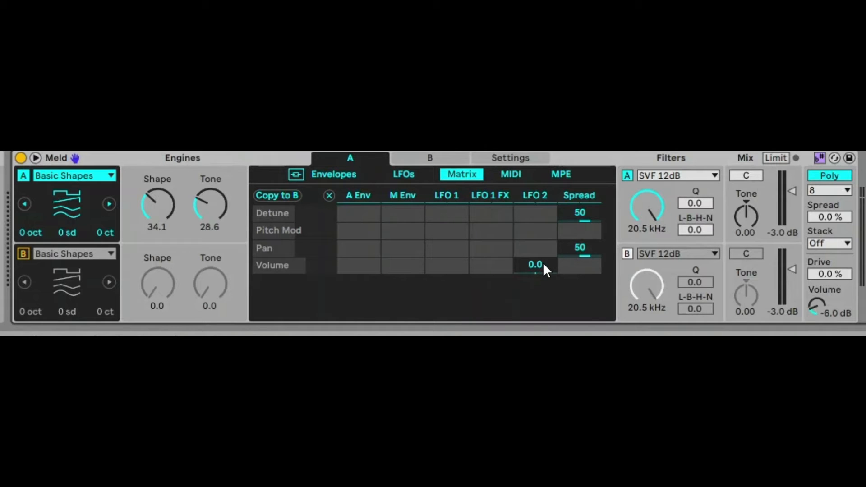
{"action": "left_click", "coordinate": [410, 171]}
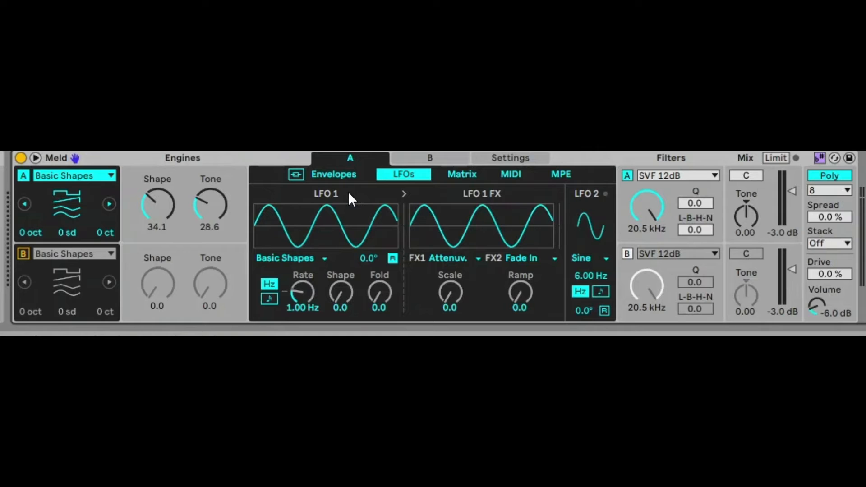
{"action": "left_click", "coordinate": [307, 261]}
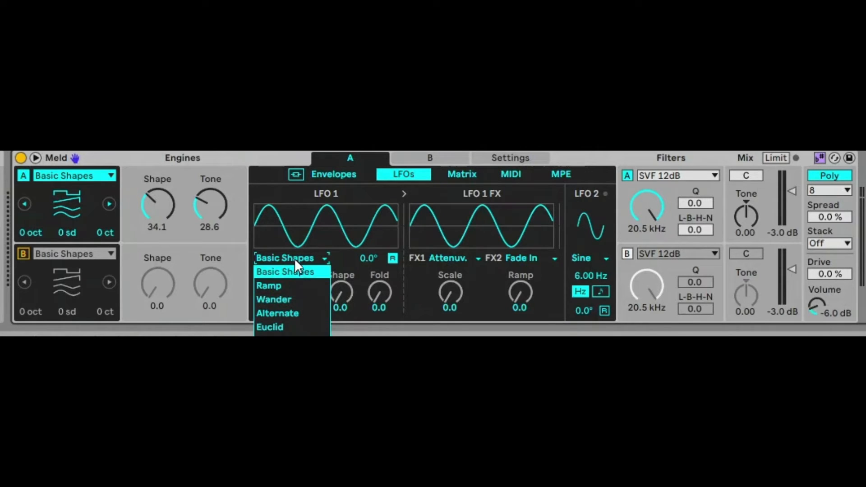
{"action": "left_click", "coordinate": [295, 261]}
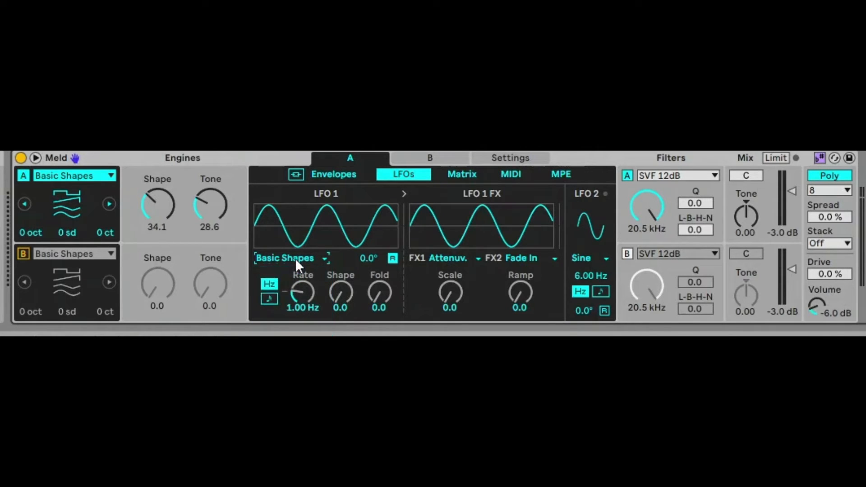
Step: Expand Meld's full modulation matrix, view engine B's routings, and return to engine A's
{"action": "left_click", "coordinate": [39, 159]}
{"action": "left_click_drag", "start_coordinate": [482, 267], "coordinate": [482, 9]}
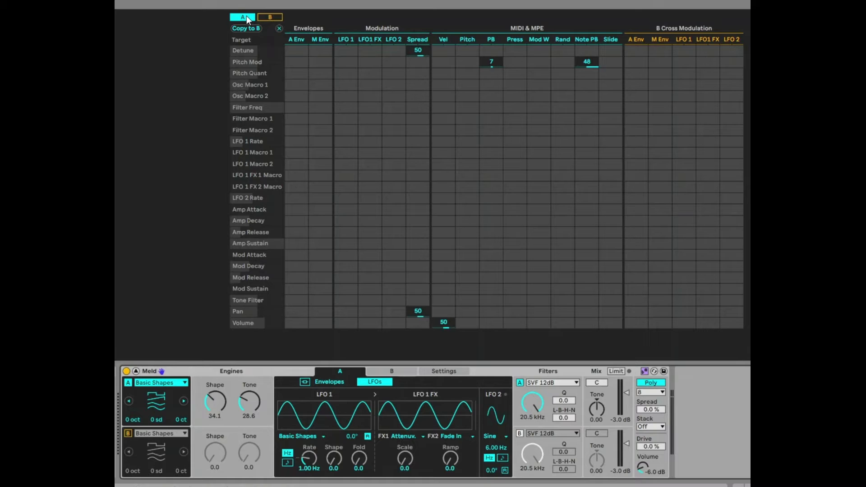
{"action": "left_click", "coordinate": [269, 17]}
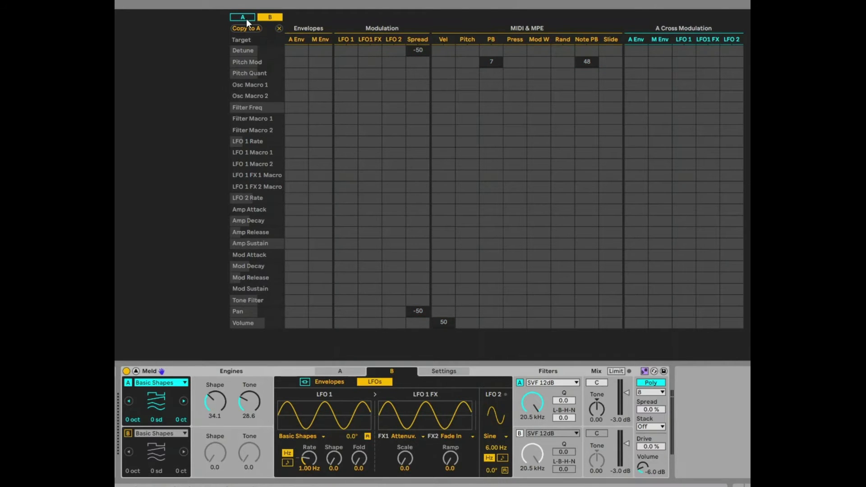
{"action": "left_click", "coordinate": [247, 18]}
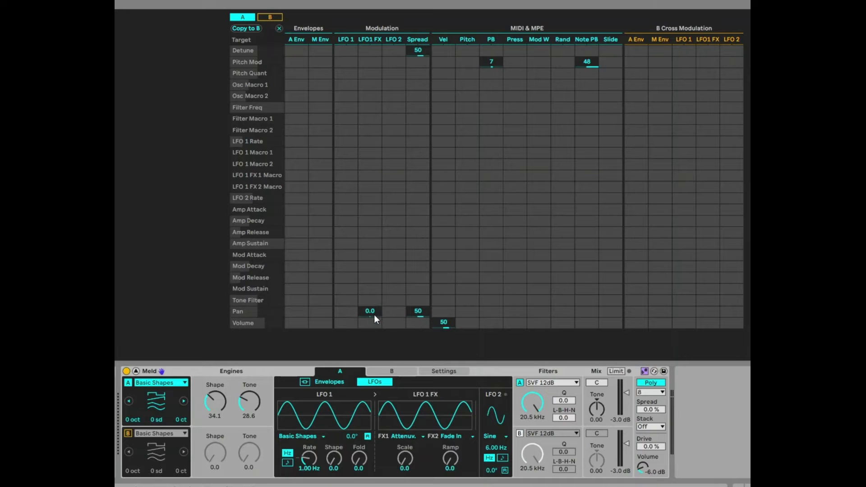
Step: Try LFO 1 modulation on Pan at 12 and Volume at 25, with LFO 1's Rate at 2.27 Hz and Fold at 22.2
{"action": "left_click_drag", "start_coordinate": [351, 315], "coordinate": [351, 307]}
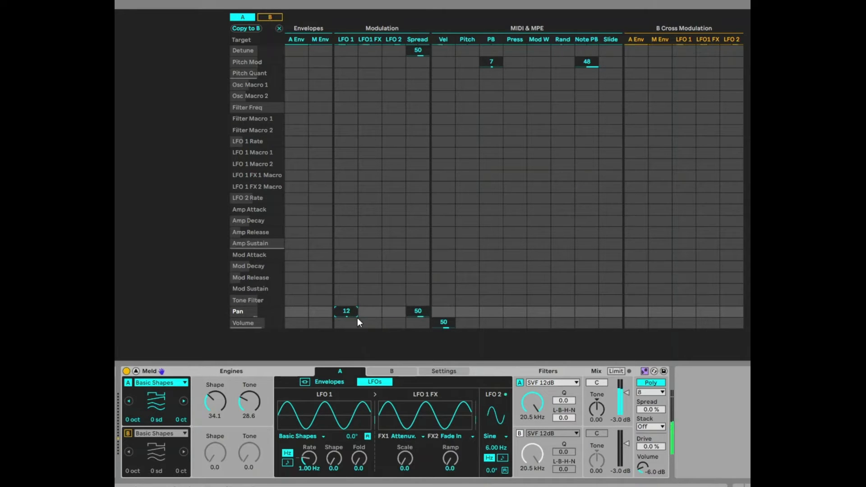
{"action": "left_click_drag", "start_coordinate": [352, 325], "coordinate": [352, 296]}
{"action": "key", "text": "Delete"}
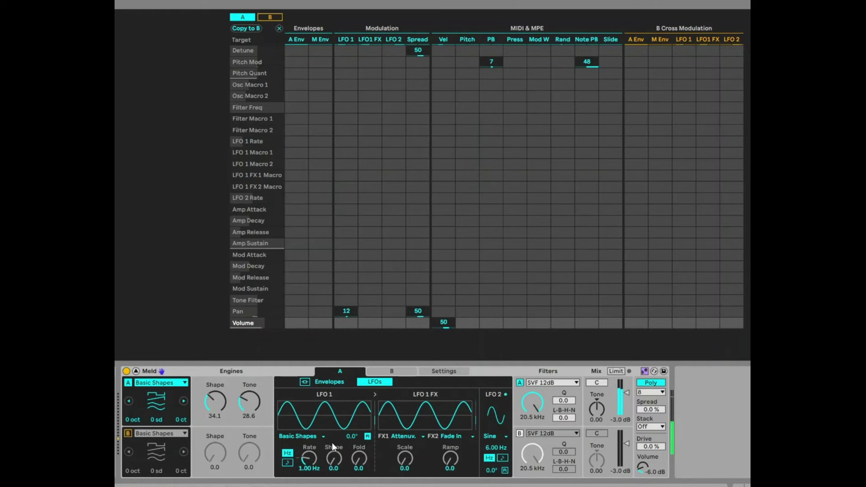
{"action": "mouse_move", "coordinate": [312, 457]}
{"action": "left_mouse_down"}
{"action": "mouse_move", "coordinate": [312, 436]}
{"action": "mouse_move", "coordinate": [312, 456]}
{"action": "mouse_move", "coordinate": [333, 453]}
{"action": "mouse_move", "coordinate": [334, 445]}
{"action": "mouse_move", "coordinate": [359, 455]}
{"action": "mouse_move", "coordinate": [311, 455]}
{"action": "mouse_move", "coordinate": [311, 472]}
{"action": "left_mouse_up"}
{"action": "left_click_drag", "start_coordinate": [347, 322], "coordinate": [347, 334]}
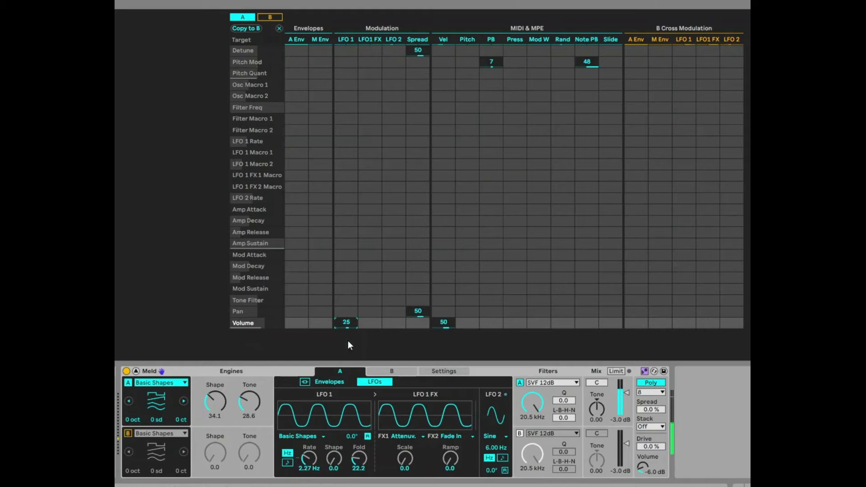
Step: Route LFO 1 to Tone Filter at 3.1, with LFO 1's Rate at 8.22 Hz and Shape at 35.7
{"action": "left_click_drag", "start_coordinate": [310, 459], "coordinate": [318, 484]}
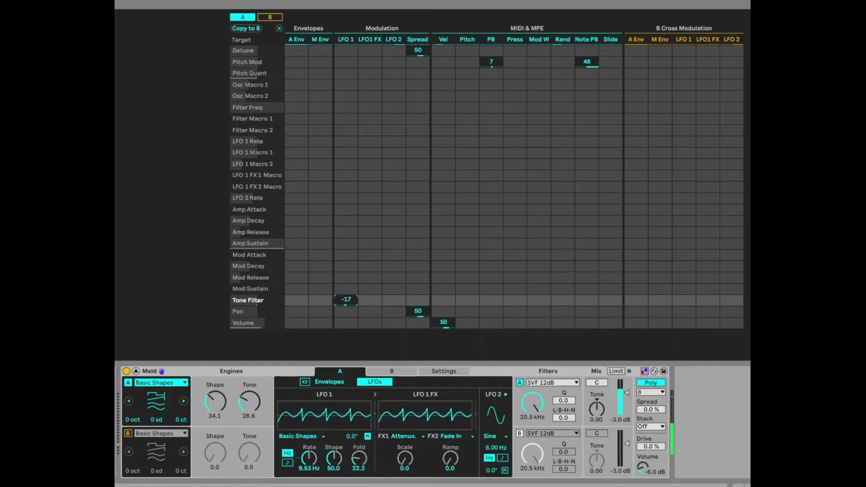
{"action": "mouse_move", "coordinate": [346, 300]}
{"action": "left_mouse_down"}
{"action": "mouse_move", "coordinate": [346, 328]}
{"action": "mouse_move", "coordinate": [347, 308]}
{"action": "left_mouse_up"}
{"action": "mouse_move", "coordinate": [311, 460]}
{"action": "left_mouse_down"}
{"action": "mouse_move", "coordinate": [311, 446]}
{"action": "mouse_move", "coordinate": [340, 467]}
{"action": "mouse_move", "coordinate": [309, 461]}
{"action": "mouse_move", "coordinate": [309, 469]}
{"action": "left_mouse_up"}
Step: Change filter A to SVF 24dB, with its frequency at 2.40 kHz and Q at 47.7
{"action": "left_click_drag", "start_coordinate": [531, 405], "coordinate": [531, 421]}
{"action": "left_click", "coordinate": [539, 387]}
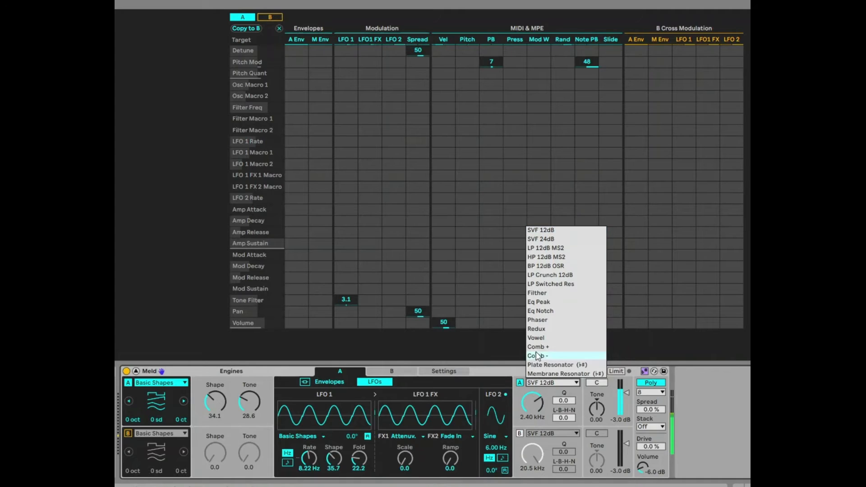
{"action": "left_click", "coordinate": [550, 242]}
{"action": "left_click_drag", "start_coordinate": [564, 401], "coordinate": [564, 376]}
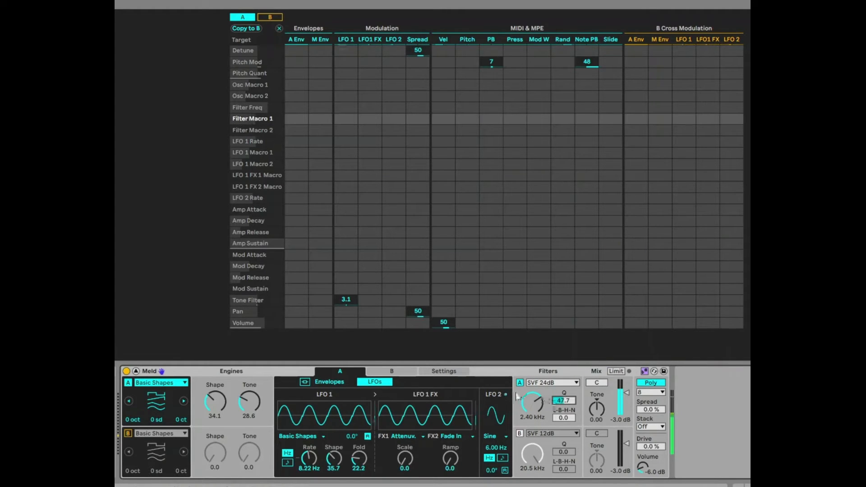
Step: Set LFO 1's Rate to 1.32 Hz and reset its Tone Filter modulation to 0.0
{"action": "mouse_move", "coordinate": [308, 458]}
{"action": "left_mouse_down"}
{"action": "mouse_move", "coordinate": [307, 483]}
{"action": "mouse_move", "coordinate": [310, 445]}
{"action": "left_mouse_up"}
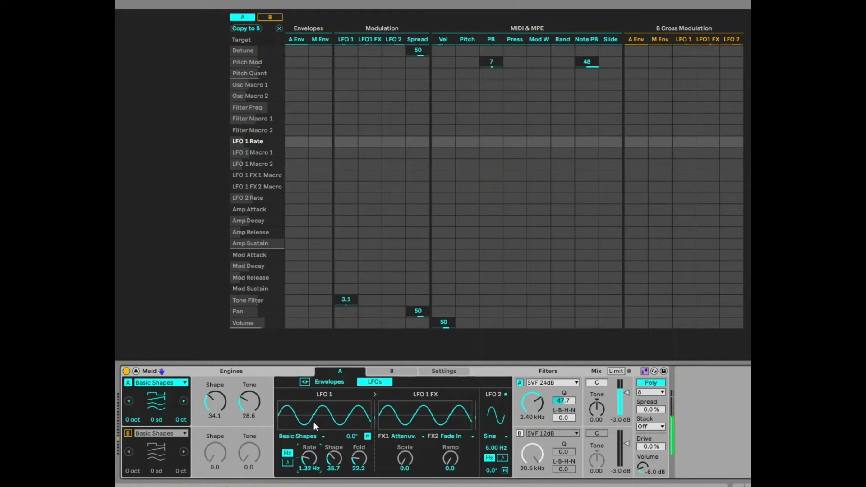
{"action": "double_click", "coordinate": [350, 302]}
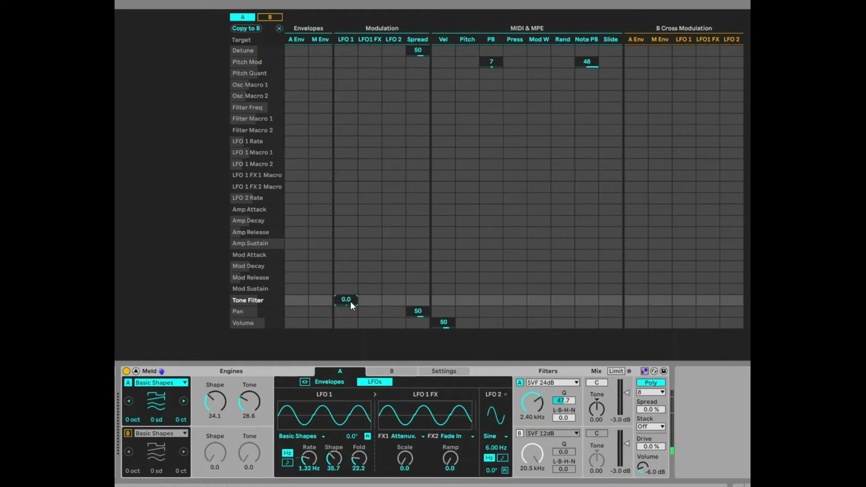
Step: Set filter A to 13.9 kHz and LFO 1's modulation of Amp Release to 66, Pan 23, Volume 11, Tone Filter 1.6 and Amp Decay 45
{"action": "left_click_drag", "start_coordinate": [347, 231], "coordinate": [347, 207]}
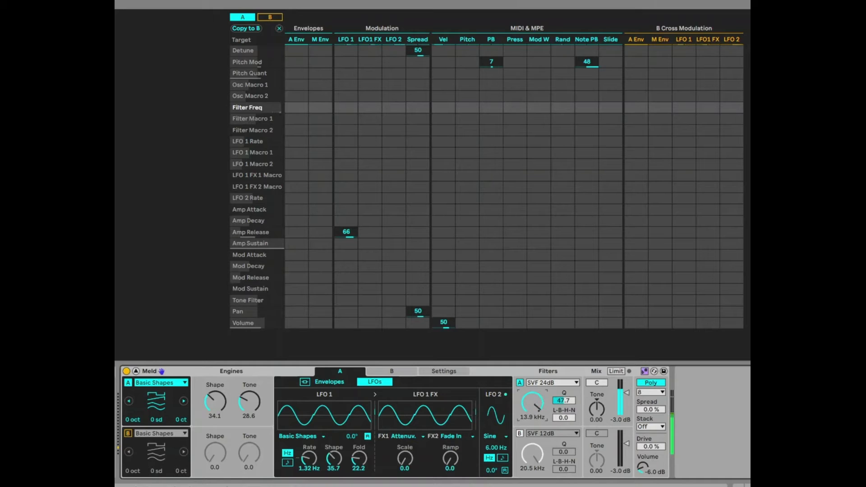
{"action": "left_click_drag", "start_coordinate": [343, 315], "coordinate": [346, 293]}
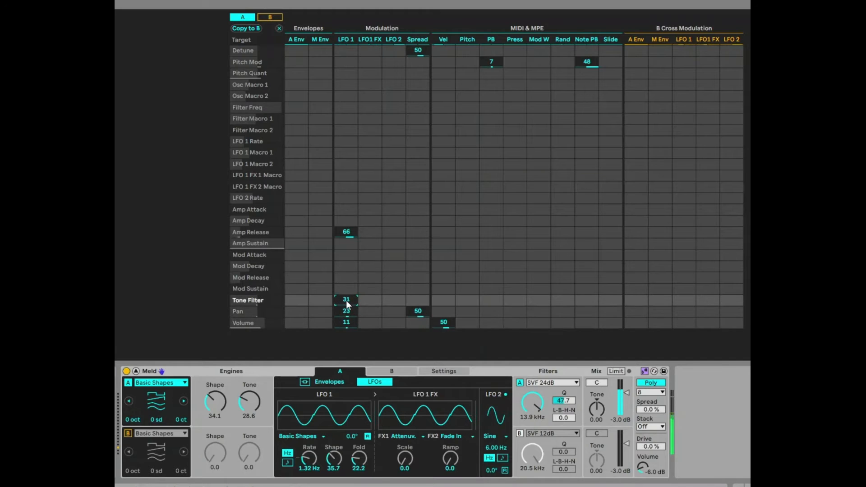
{"action": "left_click_drag", "start_coordinate": [346, 299], "coordinate": [347, 305]}
{"action": "left_click_drag", "start_coordinate": [346, 220], "coordinate": [346, 205]}
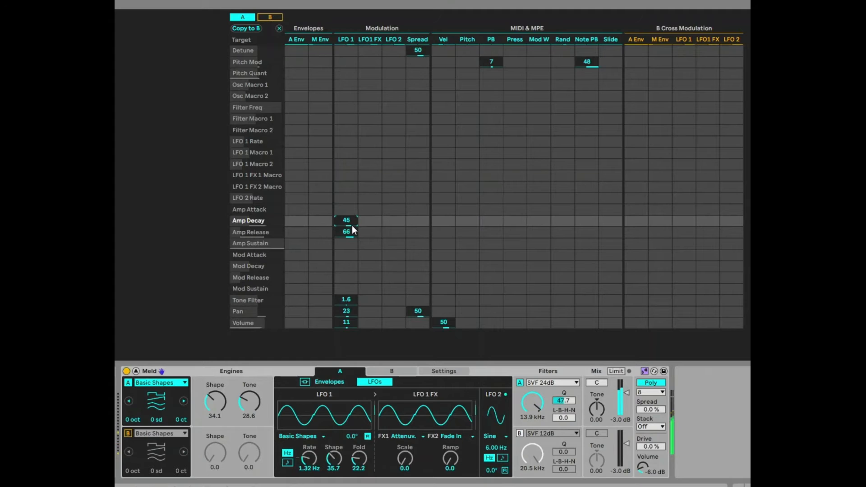
Step: Set LFO 1's modulation of Amp Attack to 78 and Detune to 17, and LFO 1 FX Scale and Ramp to 26.2
{"action": "left_click_drag", "start_coordinate": [346, 209], "coordinate": [344, 236]}
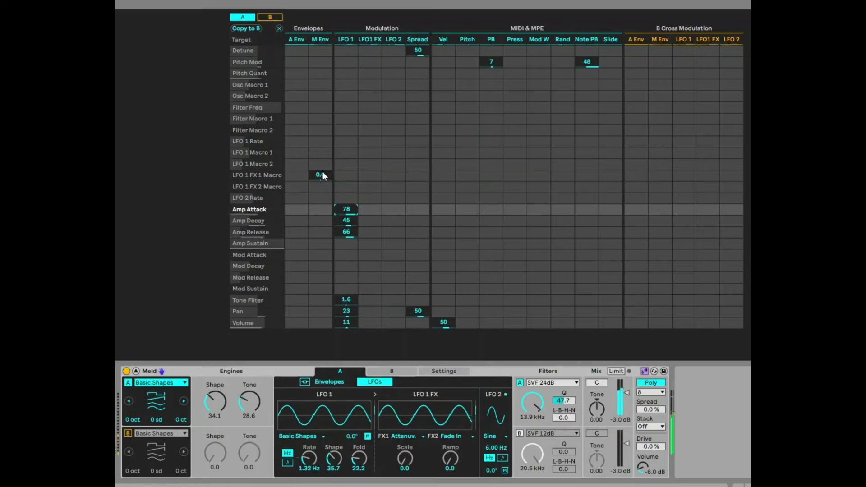
{"action": "left_click_drag", "start_coordinate": [342, 53], "coordinate": [342, 46]}
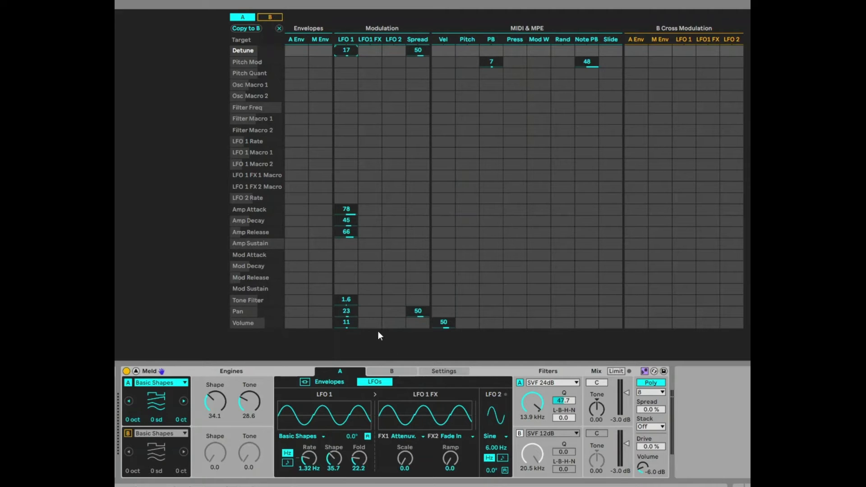
{"action": "left_click_drag", "start_coordinate": [411, 452], "coordinate": [410, 429]}
{"action": "left_click_drag", "start_coordinate": [457, 468], "coordinate": [457, 444]}
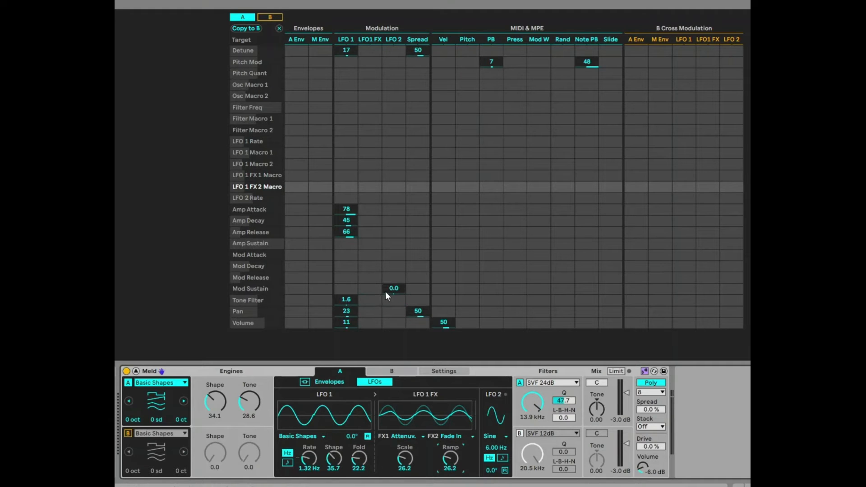
Step: Route LFO 1 FX to Mod Sustain at 59 and Amp Sustain at 38, and view LFO 2's waveform options, keeping Sine
{"action": "left_click_drag", "start_coordinate": [376, 292], "coordinate": [376, 266]}
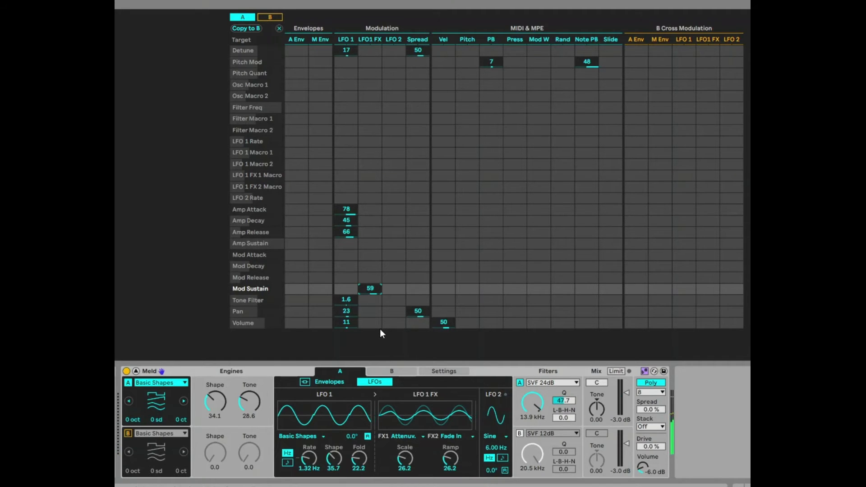
{"action": "left_click", "coordinate": [368, 244]}
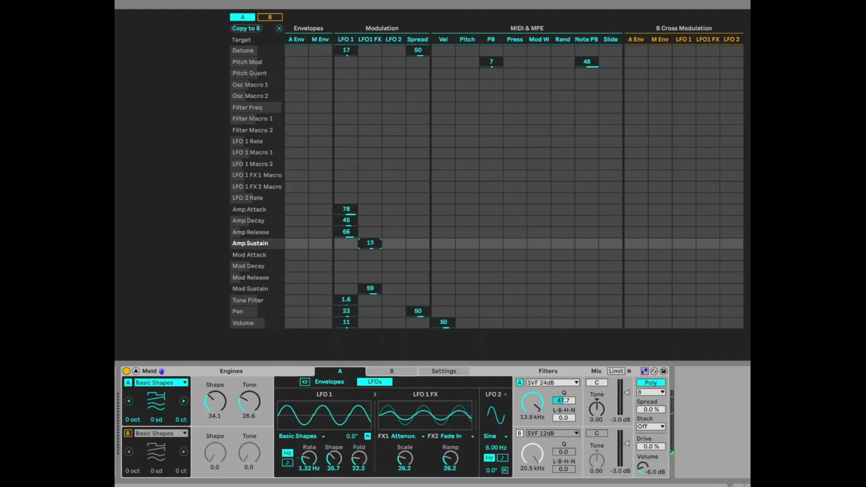
{"action": "left_click_drag", "start_coordinate": [376, 249], "coordinate": [376, 247]}
{"action": "left_click", "coordinate": [492, 438]}
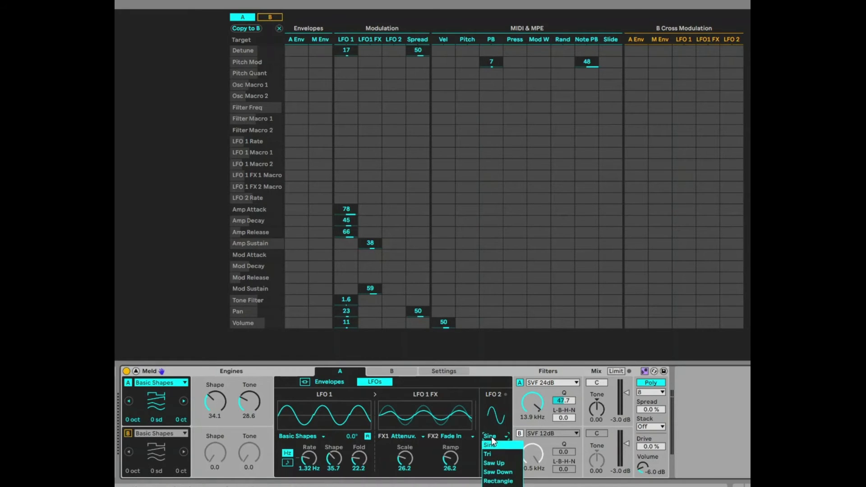
{"action": "left_click", "coordinate": [492, 439]}
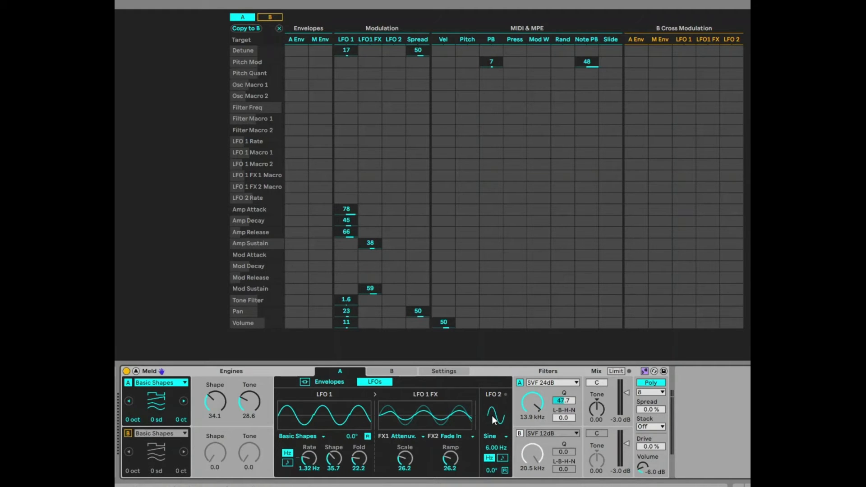
Step: Change filter A to Phaser at 10.6 kHz with Feedback 38.3 and Spread 27.3, and set engine A's mix Tone to -0.14
{"action": "left_click", "coordinate": [553, 382]}
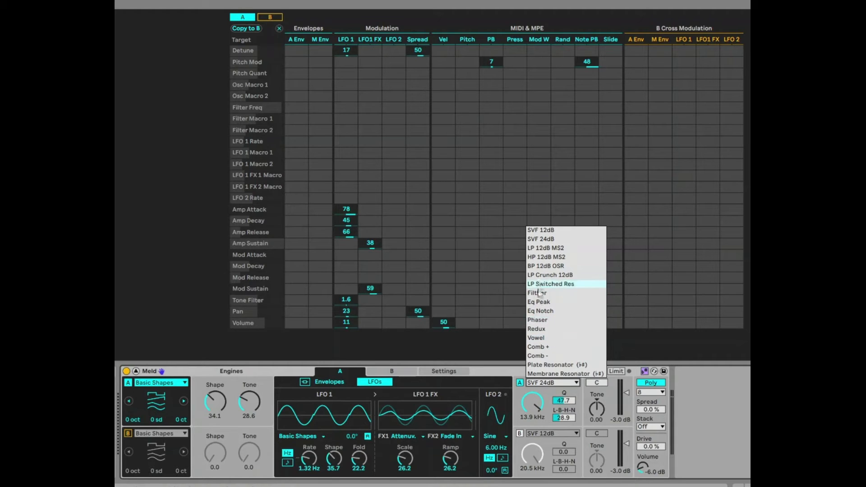
{"action": "left_click", "coordinate": [544, 321]}
{"action": "left_click_drag", "start_coordinate": [527, 407], "coordinate": [527, 407]}
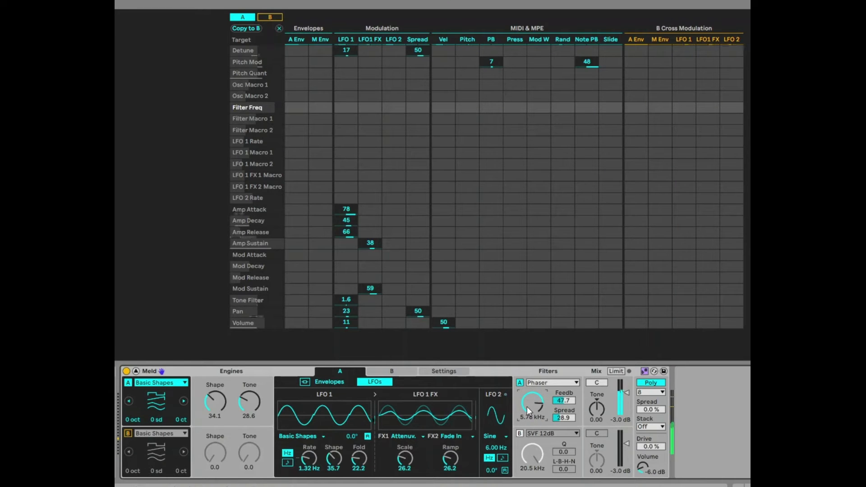
{"action": "left_click_drag", "start_coordinate": [527, 407], "coordinate": [564, 400]}
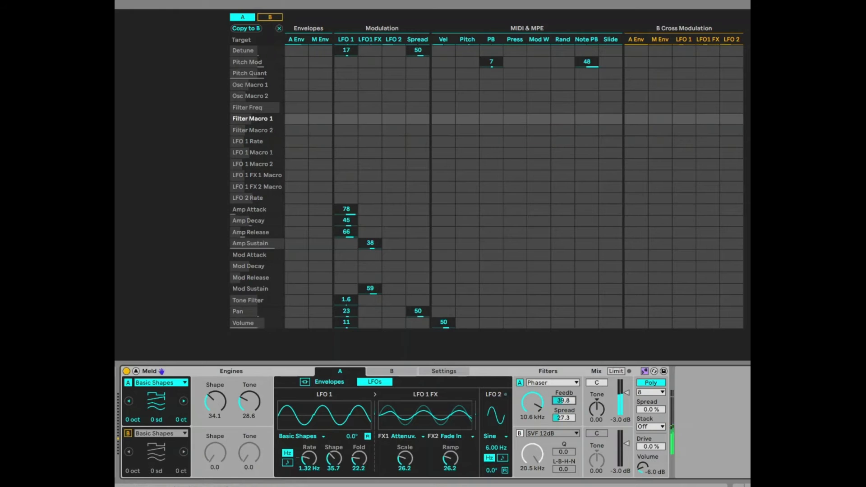
{"action": "left_click", "coordinate": [596, 410]}
{"action": "left_click_drag", "start_coordinate": [594, 413], "coordinate": [595, 413]}
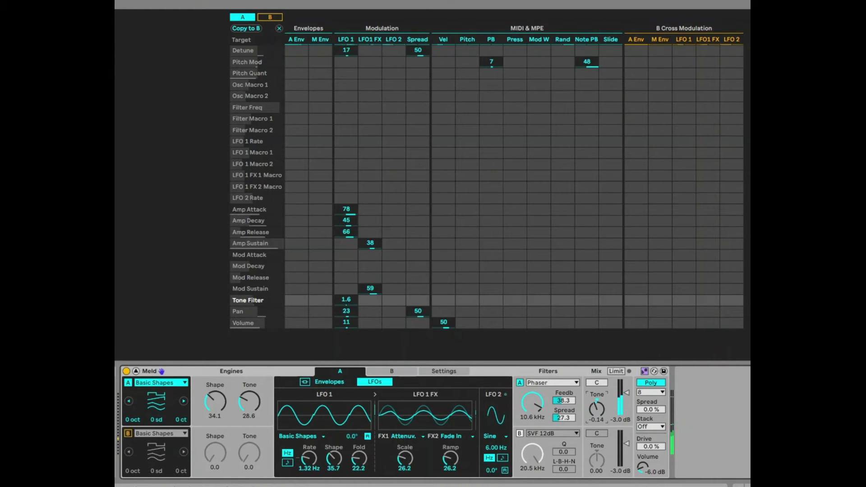
Step: Switch filter A to Redux and lower its frequency to 2.15 kHz
{"action": "left_click", "coordinate": [568, 384]}
{"action": "left_click", "coordinate": [546, 346]}
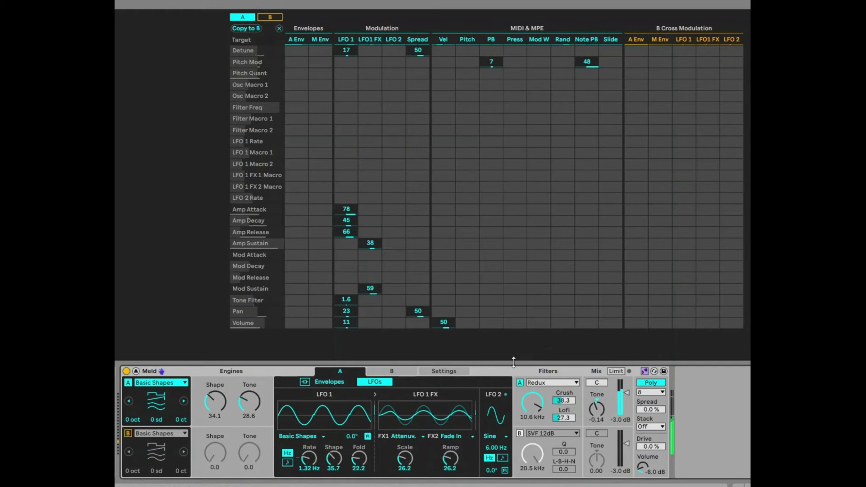
{"action": "left_click_drag", "start_coordinate": [532, 403], "coordinate": [532, 384]}
Step: Switch filter A to Vowel and sweep its frequency, settling at 1.72 kHz
{"action": "left_click", "coordinate": [531, 383]}
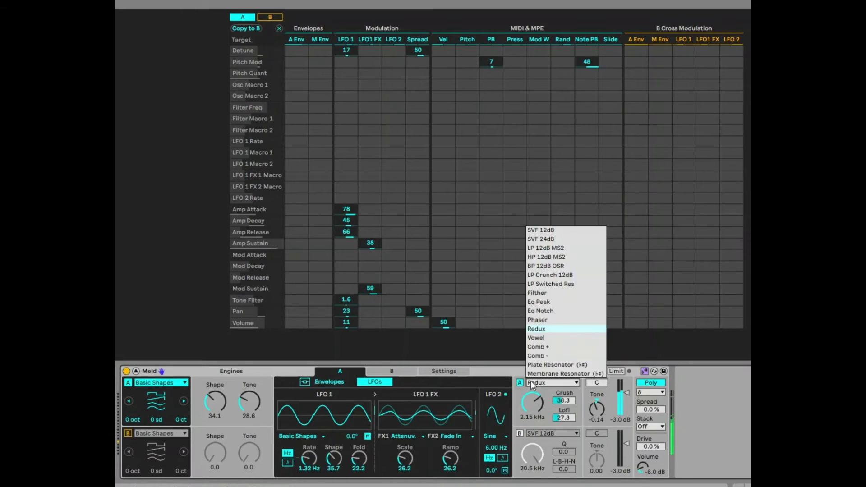
{"action": "left_click", "coordinate": [538, 336]}
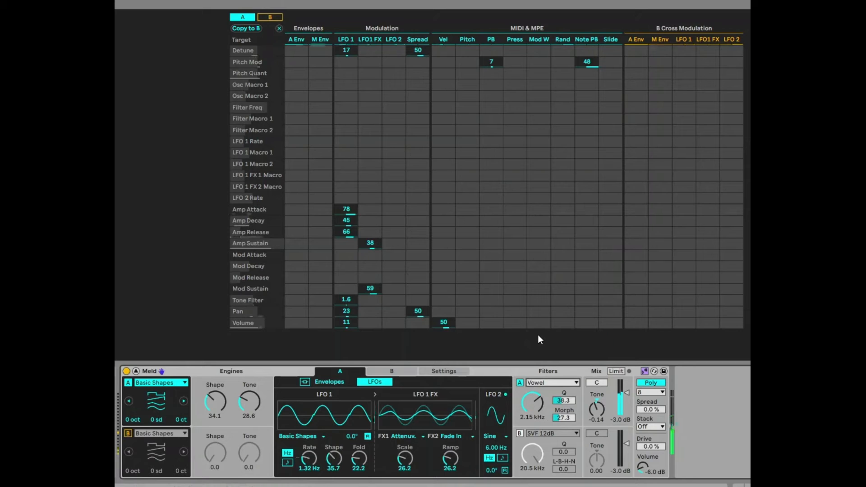
{"action": "left_click_drag", "start_coordinate": [533, 403], "coordinate": [532, 405]}
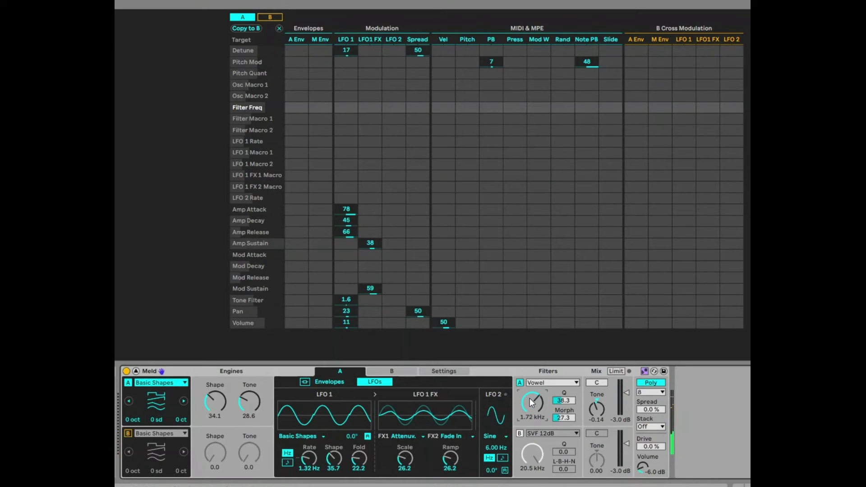
Step: Switch filter A to Plate Resonator and raise its frequency to 349 Hz
{"action": "left_click", "coordinate": [549, 386]}
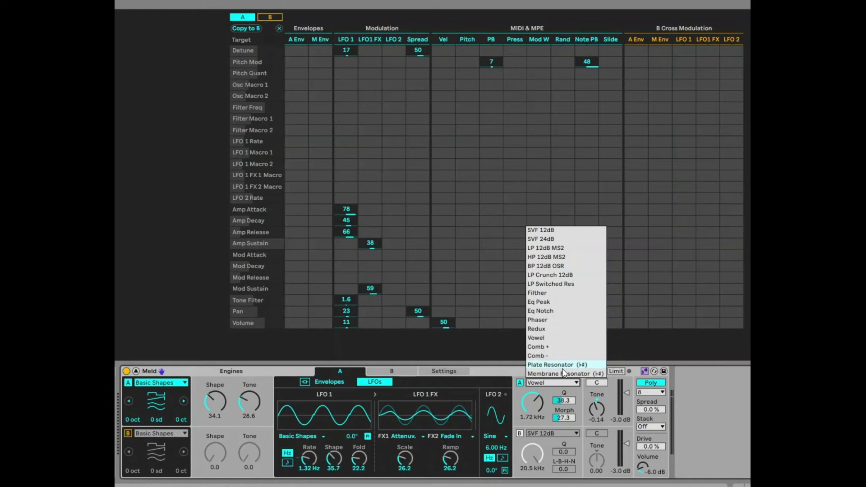
{"action": "left_click", "coordinate": [562, 368]}
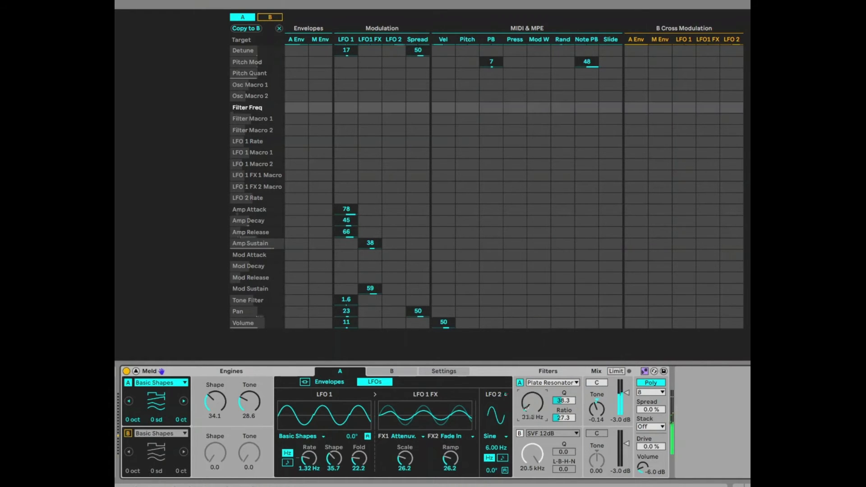
{"action": "mouse_move", "coordinate": [532, 402]}
{"action": "left_mouse_down"}
{"action": "mouse_move", "coordinate": [532, 371]}
{"action": "mouse_move", "coordinate": [533, 388]}
{"action": "left_mouse_up"}
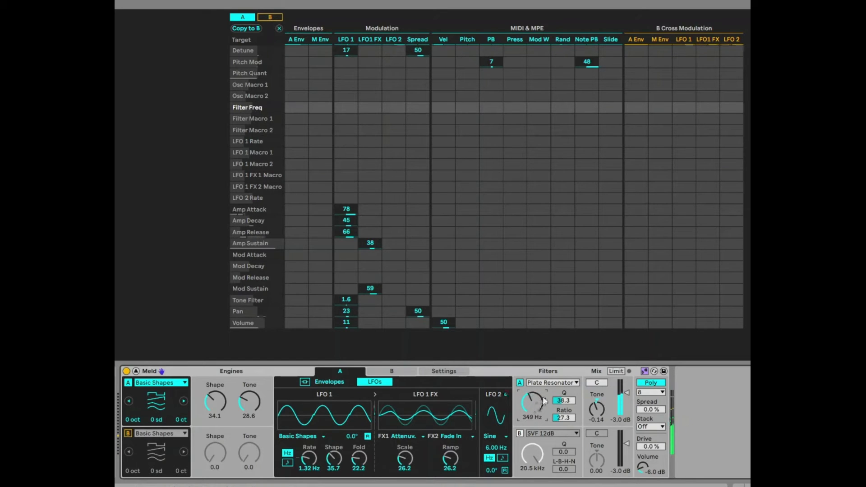
Step: Switch filter A to Membrane Resonator, set Q to 16.4 and Damp to 4.7, and sweep its frequency
{"action": "left_click", "coordinate": [550, 382]}
{"action": "left_click", "coordinate": [560, 373]}
{"action": "left_click_drag", "start_coordinate": [533, 410], "coordinate": [533, 391]}
{"action": "left_click_drag", "start_coordinate": [561, 419], "coordinate": [595, 402]}
{"action": "left_click", "coordinate": [562, 401]}
{"action": "mouse_move", "coordinate": [533, 401]}
{"action": "left_mouse_down"}
{"action": "mouse_move", "coordinate": [534, 426]}
{"action": "mouse_move", "coordinate": [534, 417]}
{"action": "left_mouse_up"}
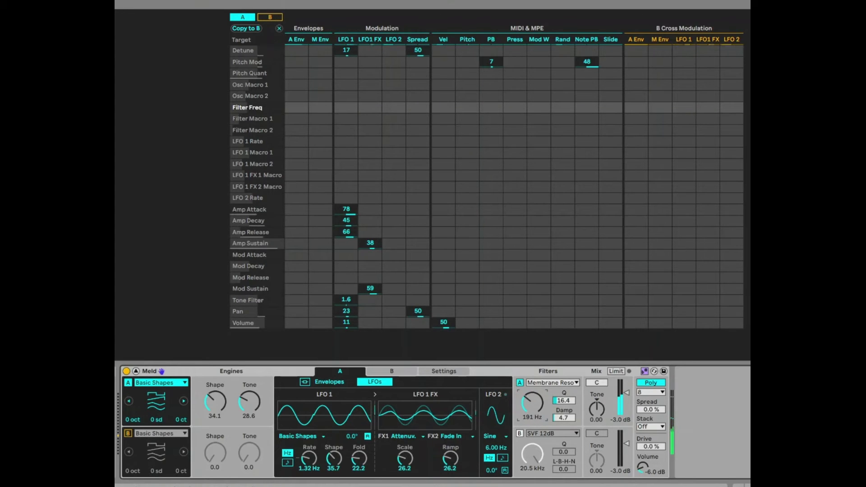
Step: Change filter A to SVF 12dB and set its frequency to 4.15 kHz
{"action": "left_click", "coordinate": [548, 382]}
{"action": "left_click", "coordinate": [543, 230]}
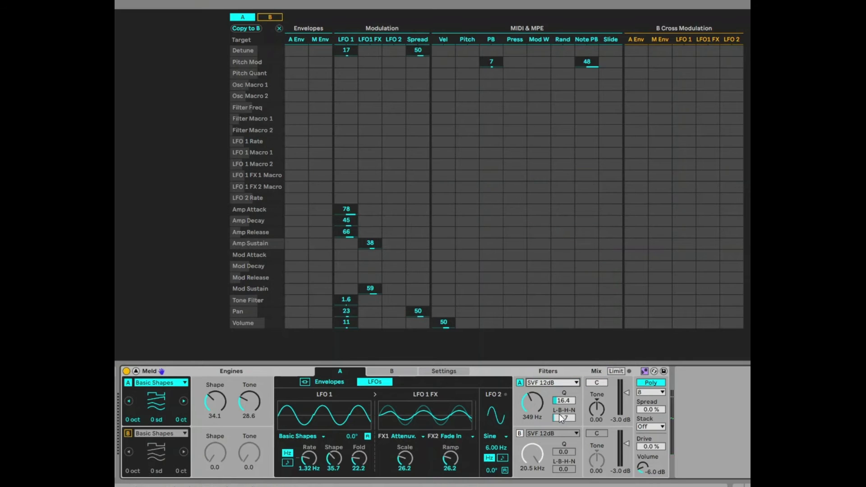
{"action": "left_click_drag", "start_coordinate": [534, 411], "coordinate": [534, 407]}
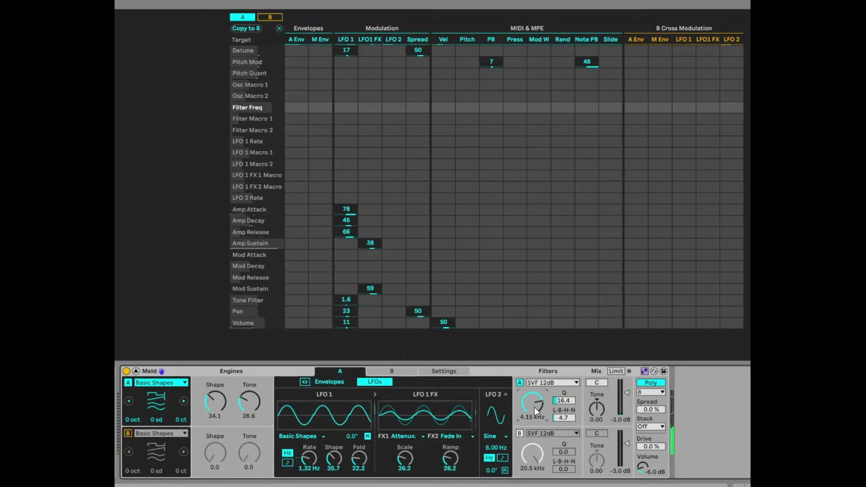
Step: Enable engine B and display its LFOs and modulation matrix
{"action": "left_click", "coordinate": [127, 434]}
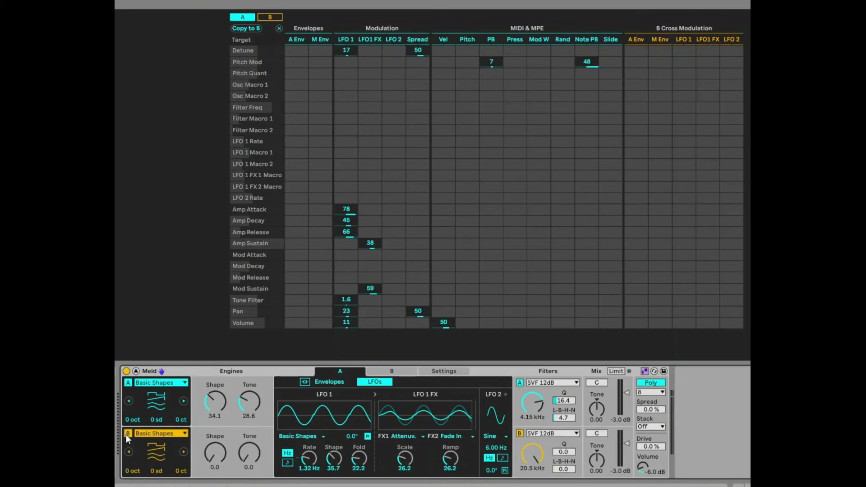
{"action": "left_click", "coordinate": [392, 371]}
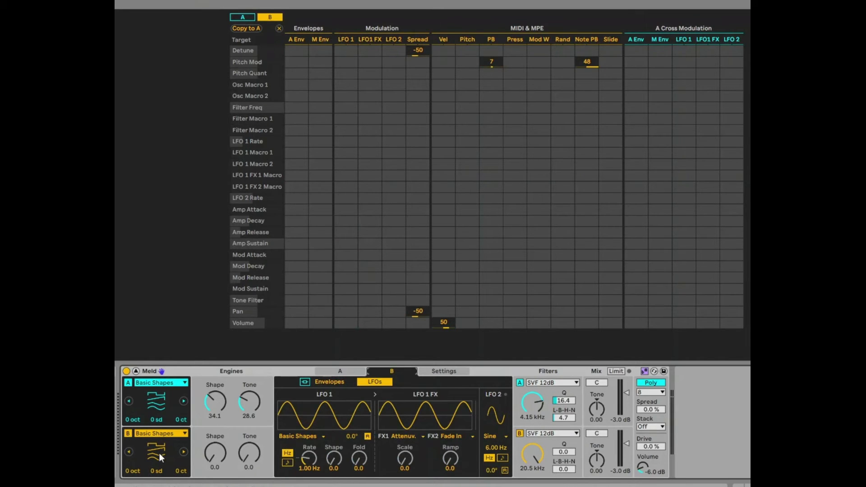
Step: Try the Squelch oscillator and its Amount control on engine B, followed by the Noise Loop oscillator
{"action": "left_click", "coordinate": [164, 436]}
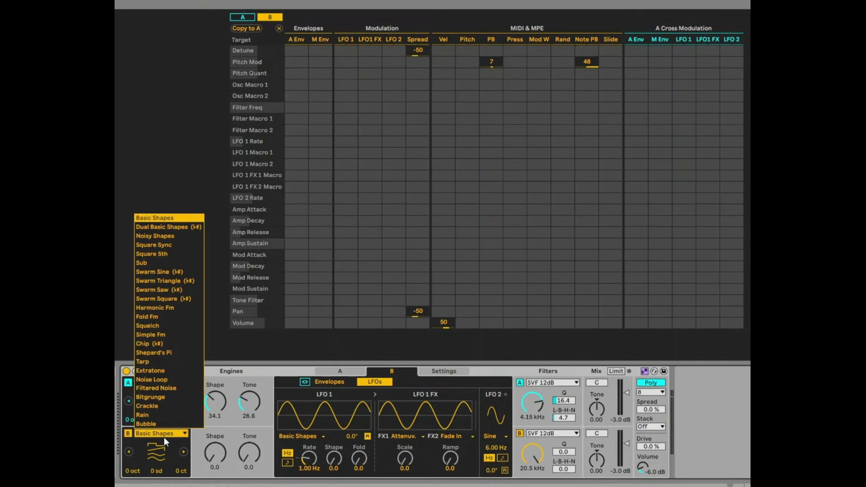
{"action": "left_click", "coordinate": [152, 326]}
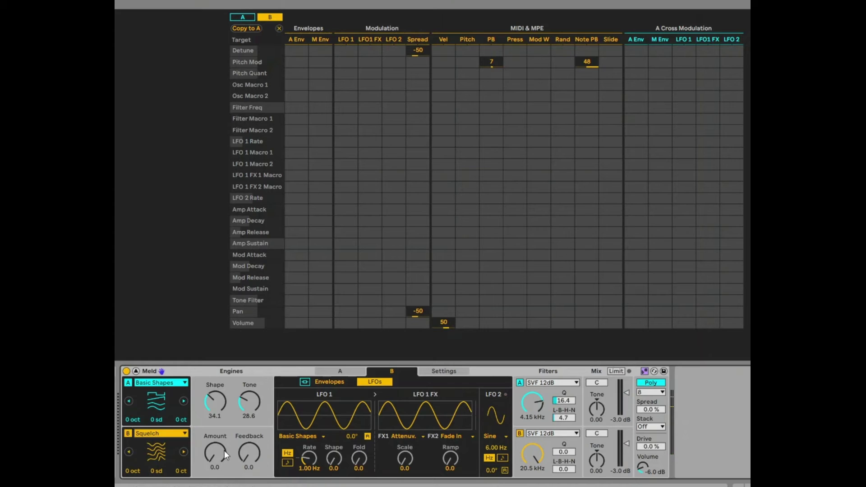
{"action": "left_click", "coordinate": [210, 459]}
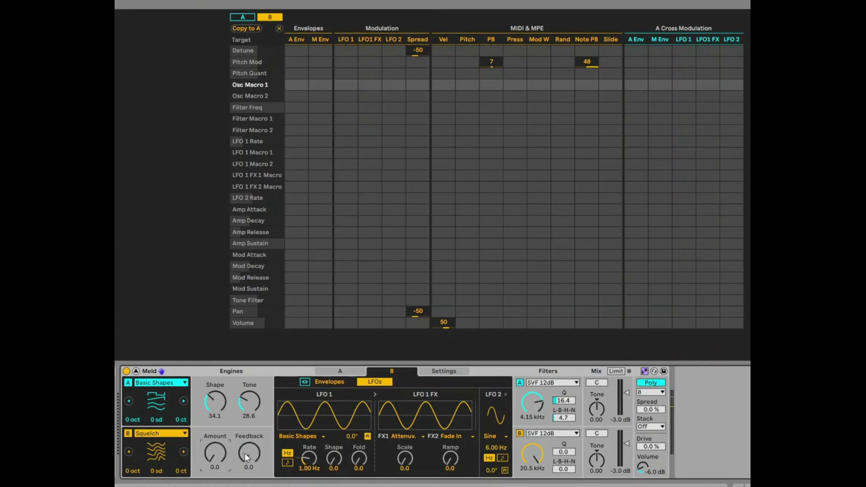
{"action": "left_click", "coordinate": [166, 431]}
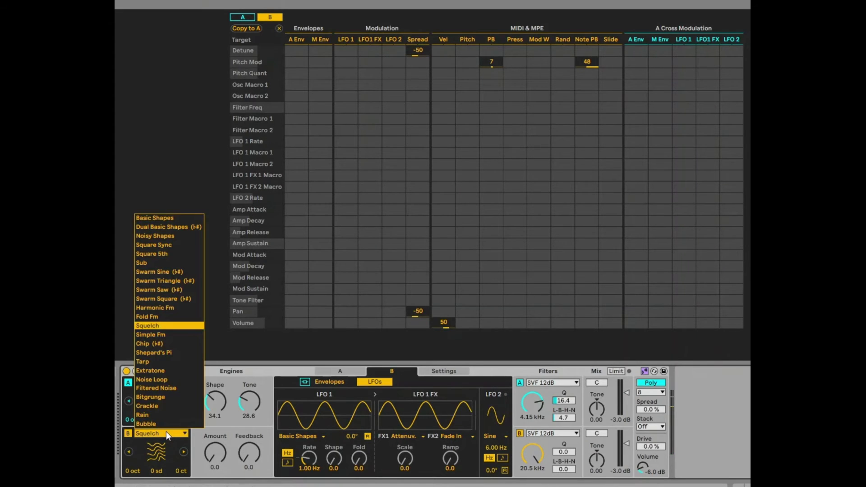
{"action": "left_click", "coordinate": [151, 379]}
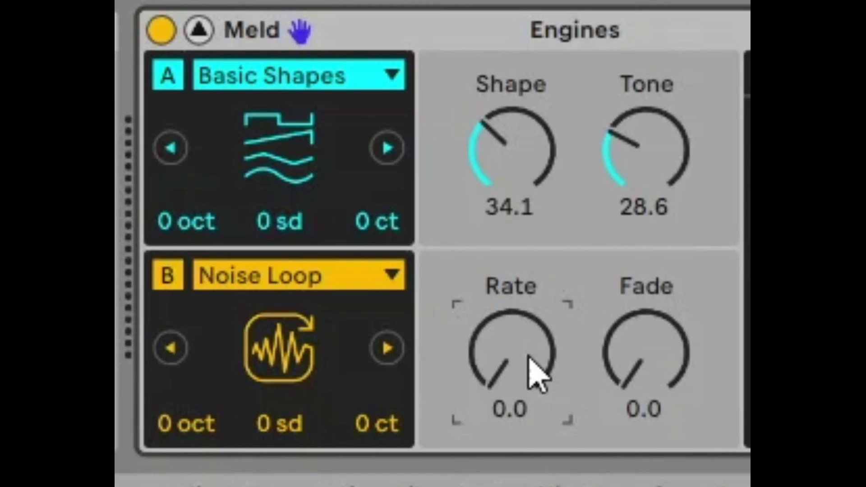
Step: Change engine B's oscillator to Rain, with Tone at 19.0 and Rate at 34.1
{"action": "left_click", "coordinate": [269, 273]}
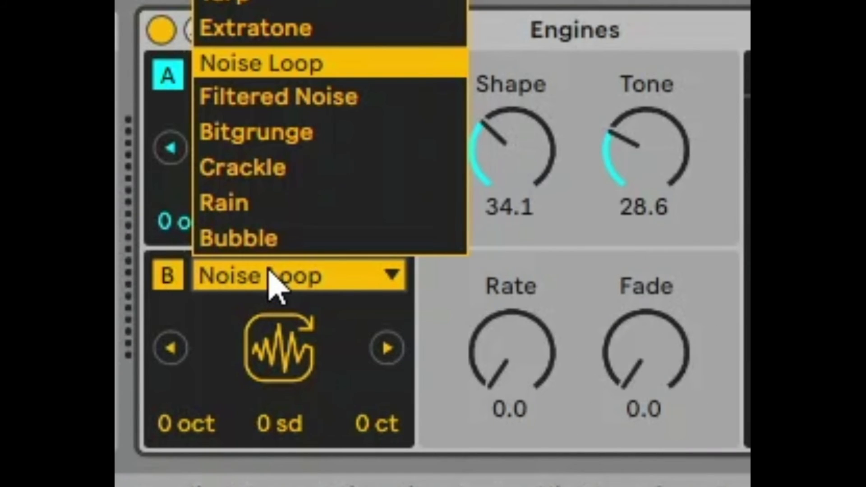
{"action": "left_click", "coordinate": [255, 216]}
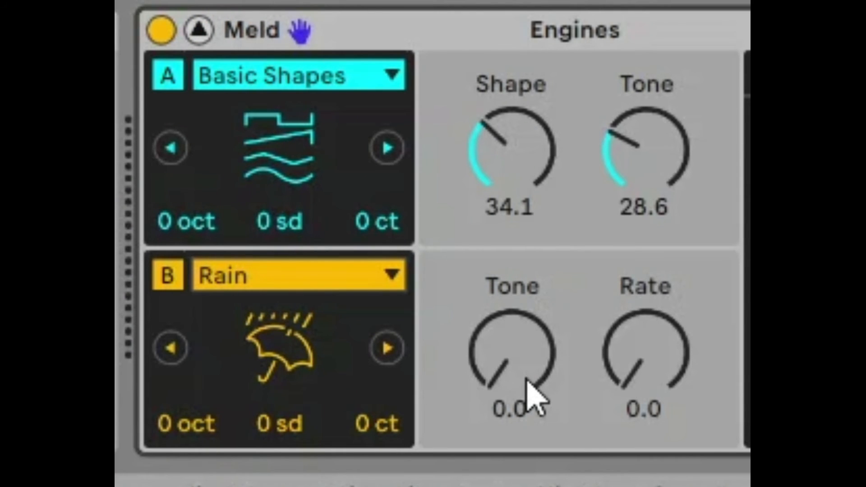
{"action": "left_click_drag", "start_coordinate": [528, 389], "coordinate": [529, 345]}
{"action": "left_click_drag", "start_coordinate": [581, 385], "coordinate": [564, 238]}
{"action": "left_click_drag", "start_coordinate": [512, 352], "coordinate": [512, 379]}
Step: Change engine B's oscillator to Bubble, with Density at 43.7, Spread at 66.7 and fine tuning at 23 ct
{"action": "left_click", "coordinate": [220, 280]}
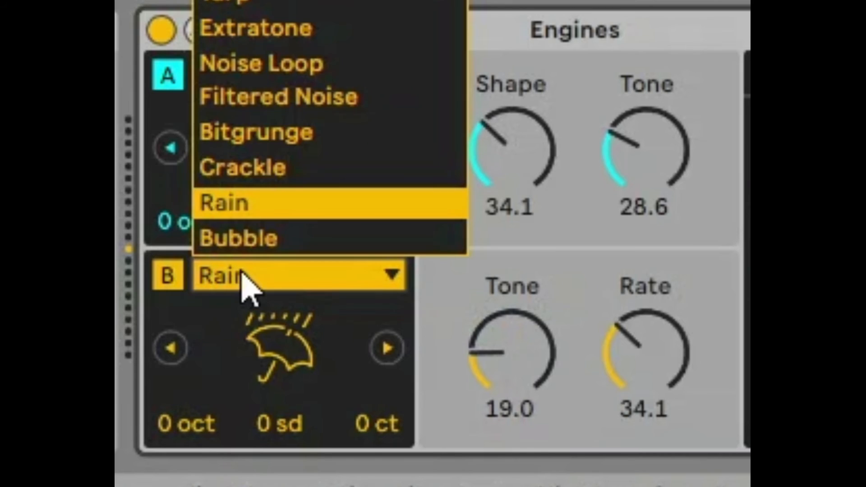
{"action": "left_click", "coordinate": [275, 240]}
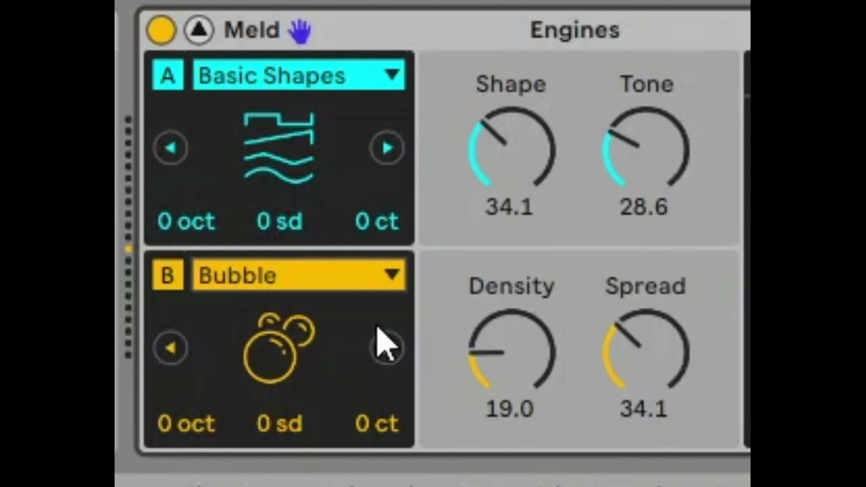
{"action": "mouse_move", "coordinate": [540, 348]}
{"action": "left_mouse_down"}
{"action": "mouse_move", "coordinate": [539, 322]}
{"action": "mouse_move", "coordinate": [540, 348]}
{"action": "left_mouse_up"}
{"action": "left_click_drag", "start_coordinate": [620, 357], "coordinate": [621, 322]}
{"action": "left_click_drag", "start_coordinate": [340, 440], "coordinate": [340, 418]}
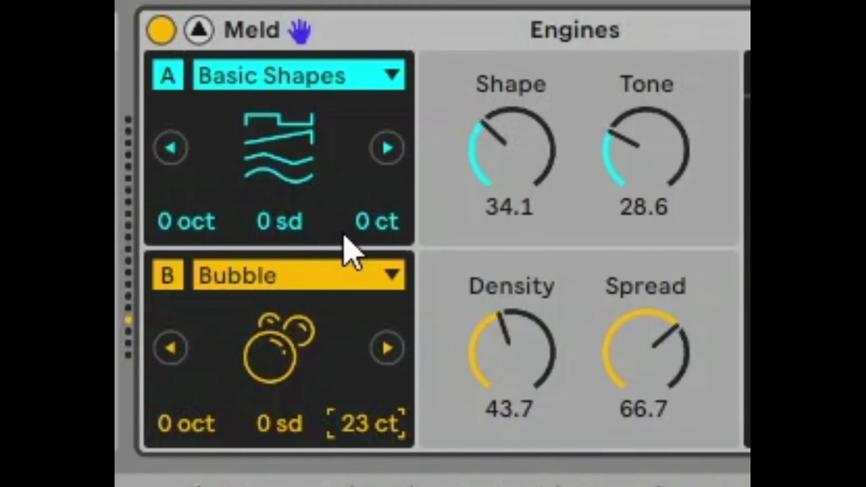
Step: Change engine B's oscillator to Crackle
{"action": "left_click", "coordinate": [318, 276]}
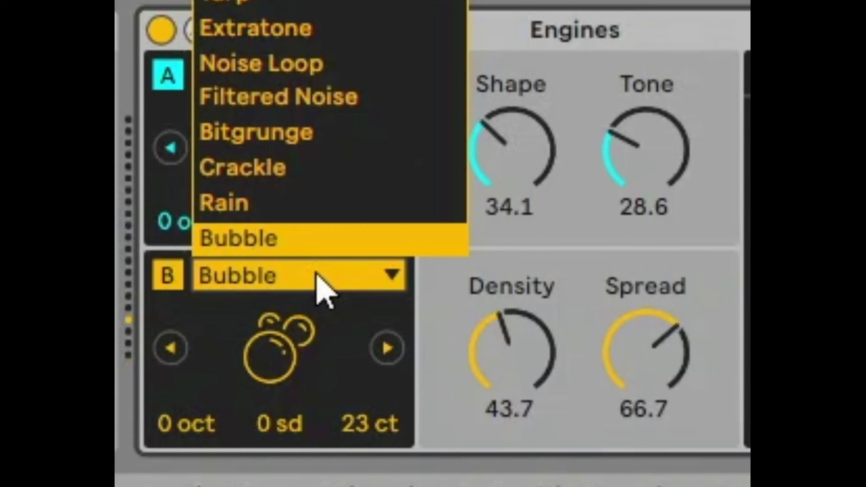
{"action": "left_click", "coordinate": [325, 169]}
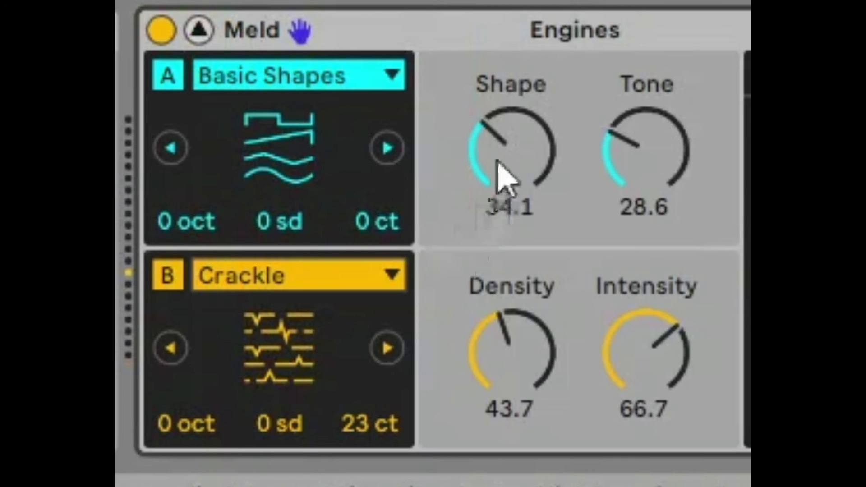
Step: Set engine B's Crackle oscillator to an Intensity of 34.9 and a Density of 29.4
{"action": "left_click_drag", "start_coordinate": [628, 319], "coordinate": [628, 350]}
{"action": "left_click_drag", "start_coordinate": [546, 335], "coordinate": [547, 357]}
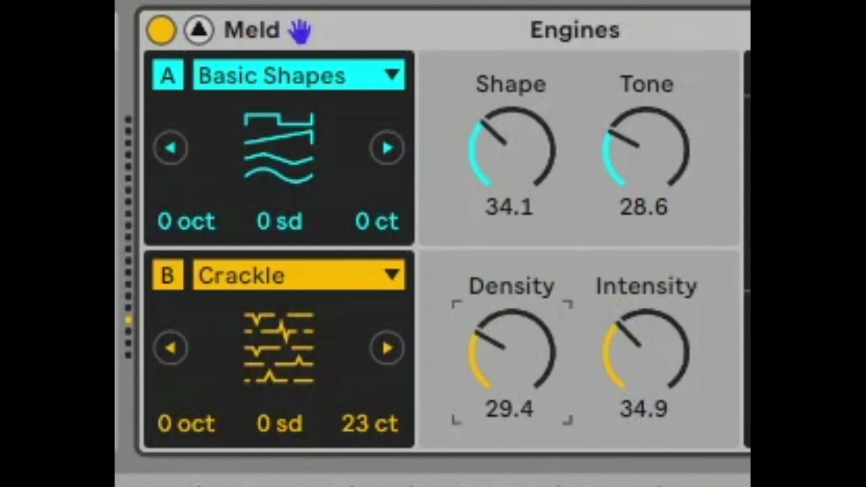
{"action": "left_click", "coordinate": [393, 276]}
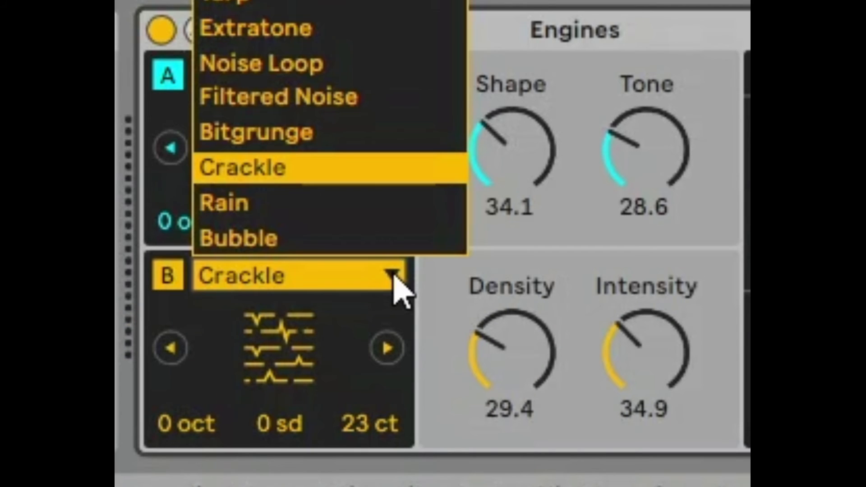
{"action": "left_click", "coordinate": [393, 278]}
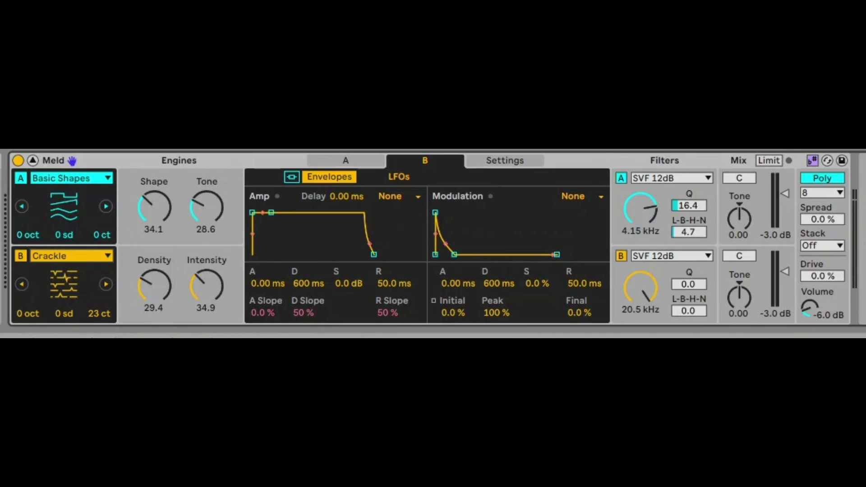
Step: Try engine A's mix level at -27 dB and the overall volume at 1.0 dB, and reset both levels
{"action": "left_click_drag", "start_coordinate": [786, 194], "coordinate": [786, 211]}
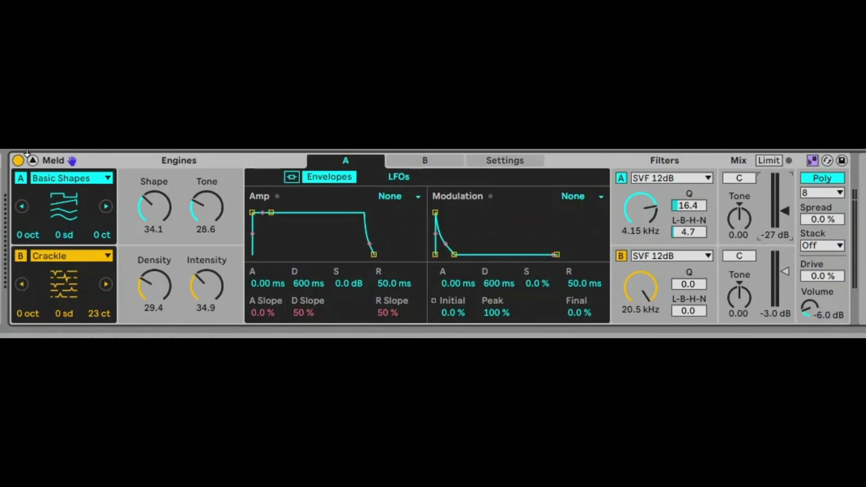
{"action": "left_click", "coordinate": [105, 161]}
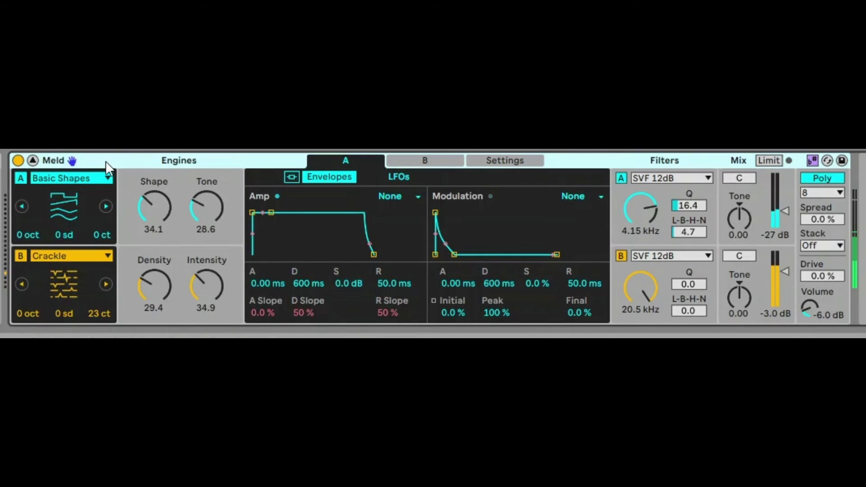
{"action": "mouse_move", "coordinate": [810, 308]}
{"action": "left_mouse_down"}
{"action": "mouse_move", "coordinate": [810, 285]}
{"action": "mouse_move", "coordinate": [814, 307]}
{"action": "left_mouse_up"}
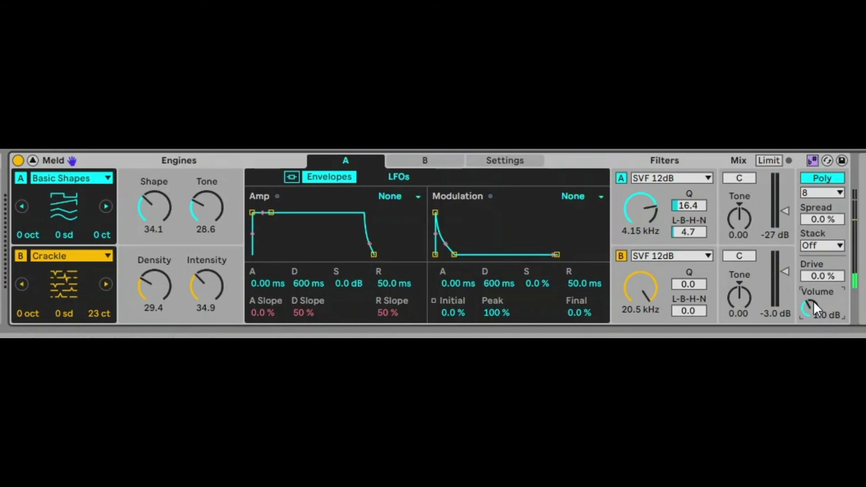
{"action": "key", "text": "Delete"}
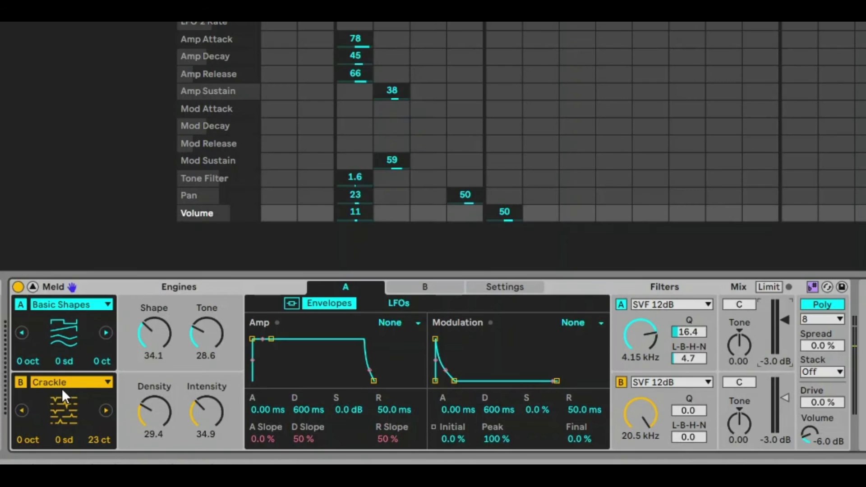
Step: Change engine B's oscillator to Squelch, with Amount at 36.5 and Feedback at 27.8
{"action": "left_click", "coordinate": [63, 387]}
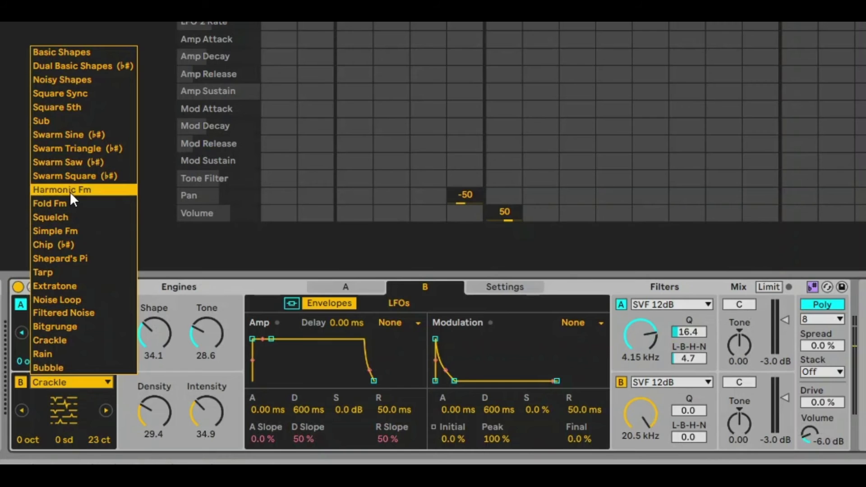
{"action": "left_click", "coordinate": [69, 221]}
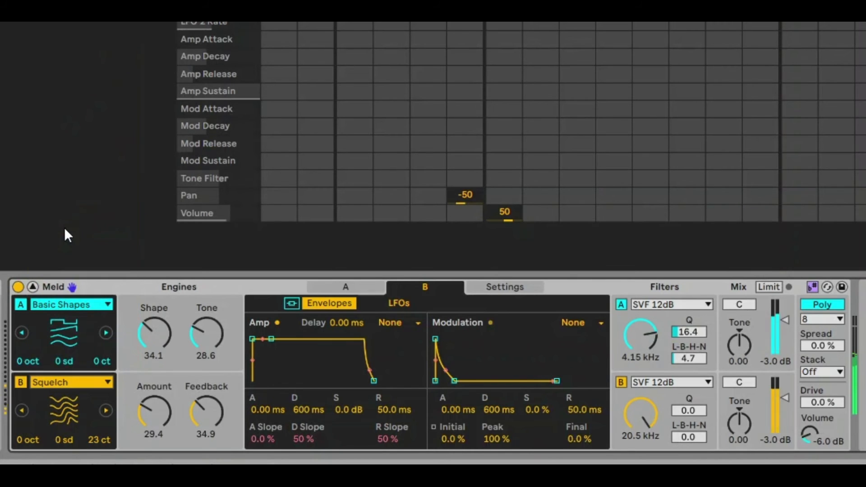
{"action": "left_click_drag", "start_coordinate": [201, 430], "coordinate": [153, 404]}
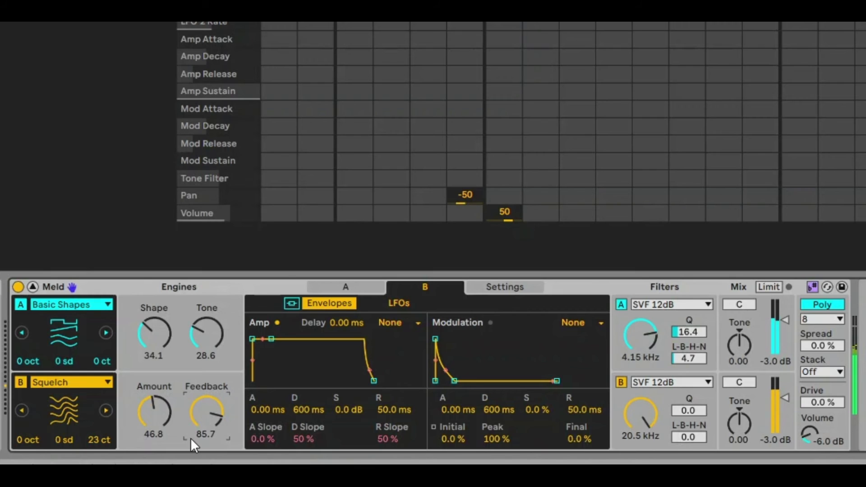
{"action": "left_click_drag", "start_coordinate": [200, 414], "coordinate": [200, 425]}
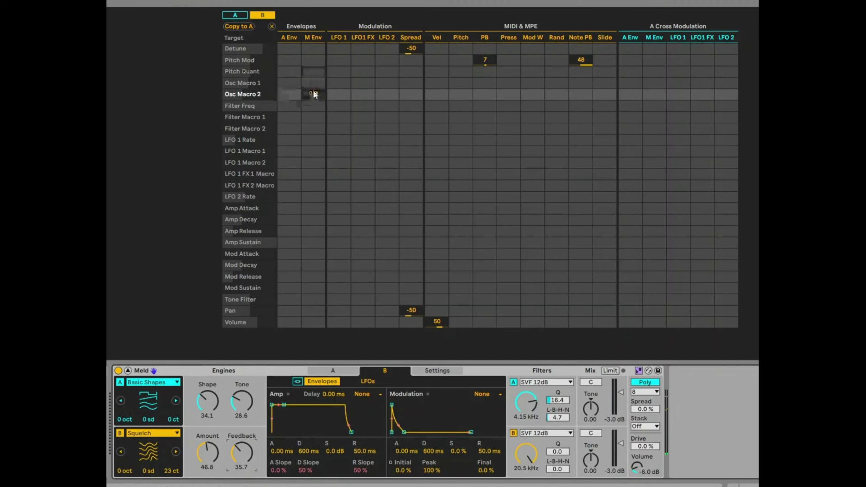
{"action": "left_click_drag", "start_coordinate": [218, 448], "coordinate": [237, 448]}
Step: Show engine B's LFOs, set Feedback to 45.2 and modulate Osc Macro 2 from LFO 1 by 28
{"action": "left_click", "coordinate": [370, 381]}
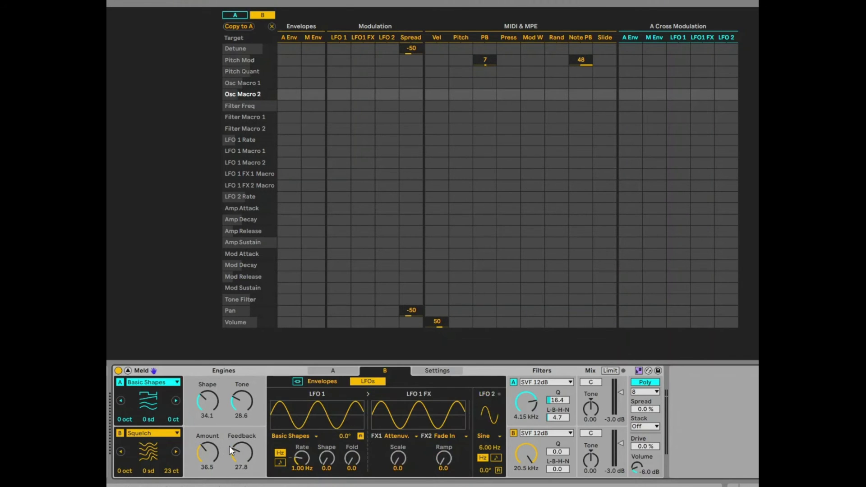
{"action": "left_click_drag", "start_coordinate": [242, 462], "coordinate": [244, 456]}
{"action": "left_click_drag", "start_coordinate": [343, 96], "coordinate": [343, 89]}
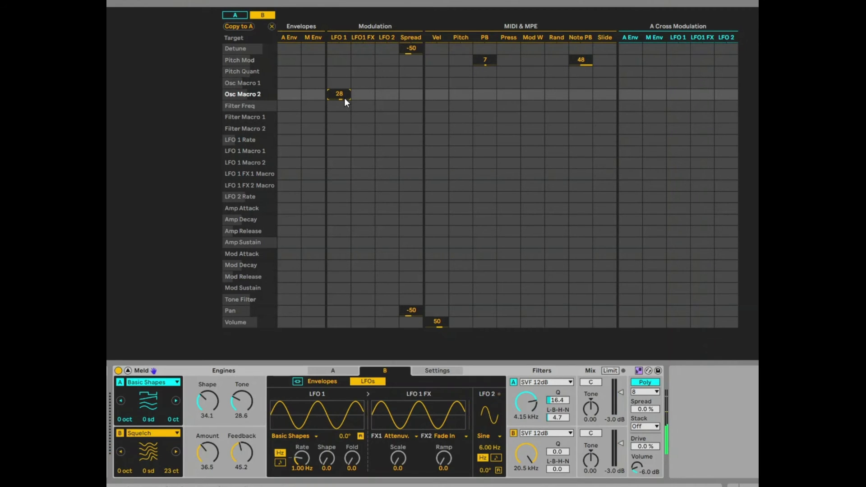
Step: Modulate engine B's Osc Macro 1 from LFO 1 by -20, and try an LFO 1 rate of 0.06 Hz before resetting it
{"action": "left_click", "coordinate": [207, 447]}
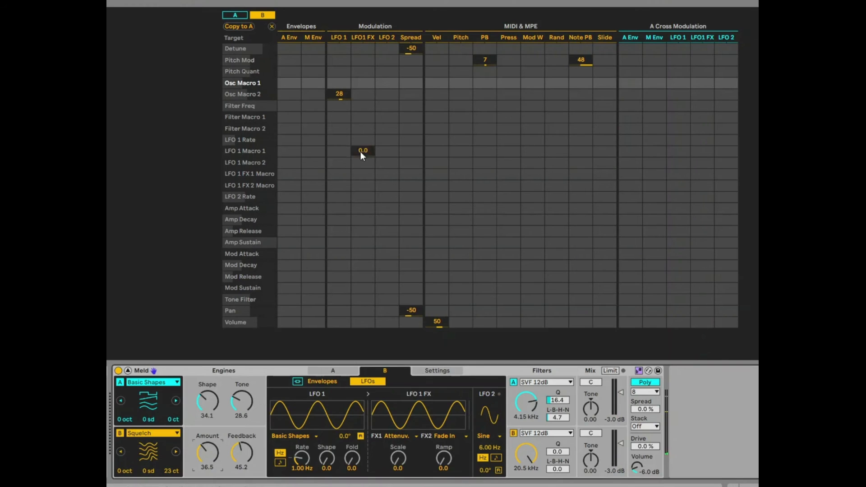
{"action": "left_click_drag", "start_coordinate": [340, 83], "coordinate": [334, 117]}
{"action": "left_click_drag", "start_coordinate": [334, 87], "coordinate": [334, 78]}
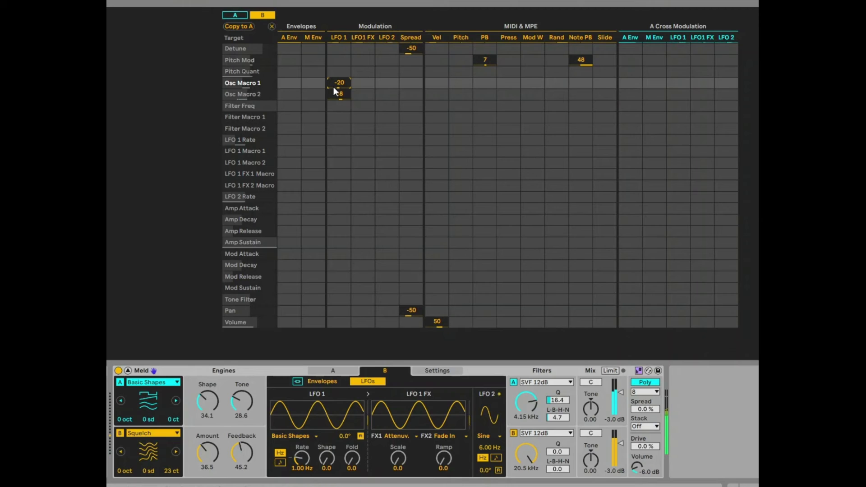
{"action": "left_click_drag", "start_coordinate": [302, 459], "coordinate": [302, 478]}
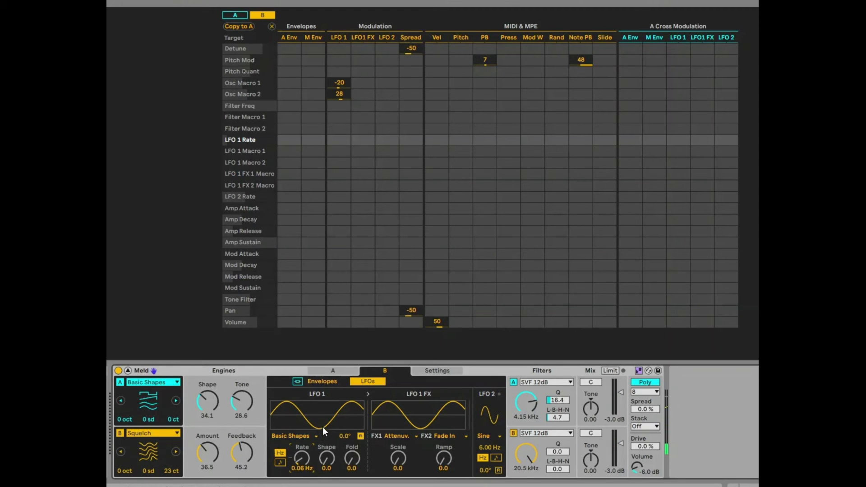
{"action": "double_click", "coordinate": [302, 460]}
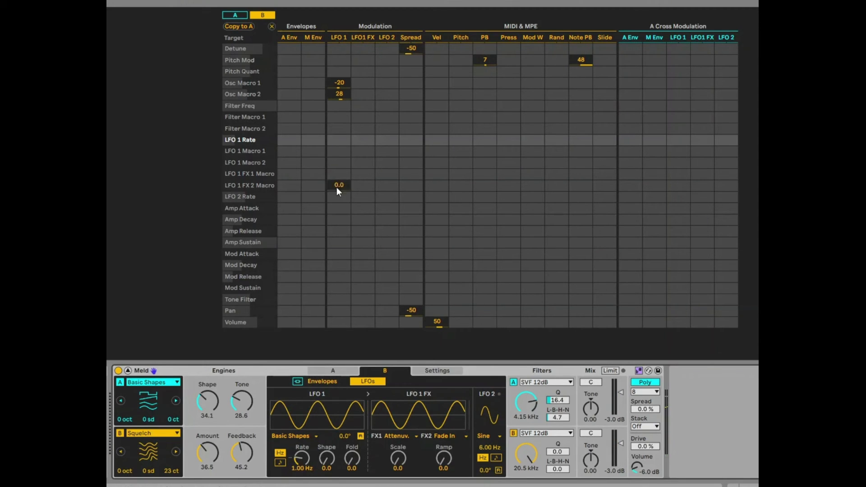
Step: Swap Osc Macro 2's modulation source to a Tri-shaped LFO 2 at 3.1, and reduce LFO 1's amount on Osc Macro 1 to 1.0
{"action": "double_click", "coordinate": [341, 92]}
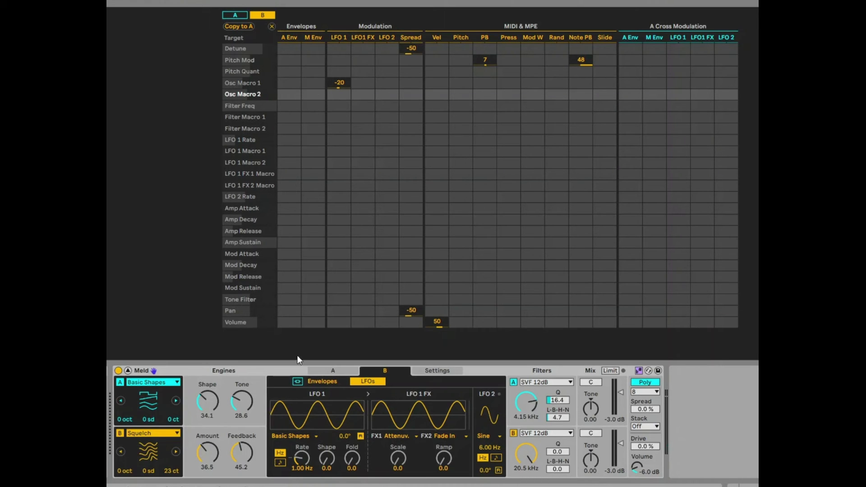
{"action": "left_click", "coordinate": [490, 437]}
{"action": "left_click", "coordinate": [496, 455]}
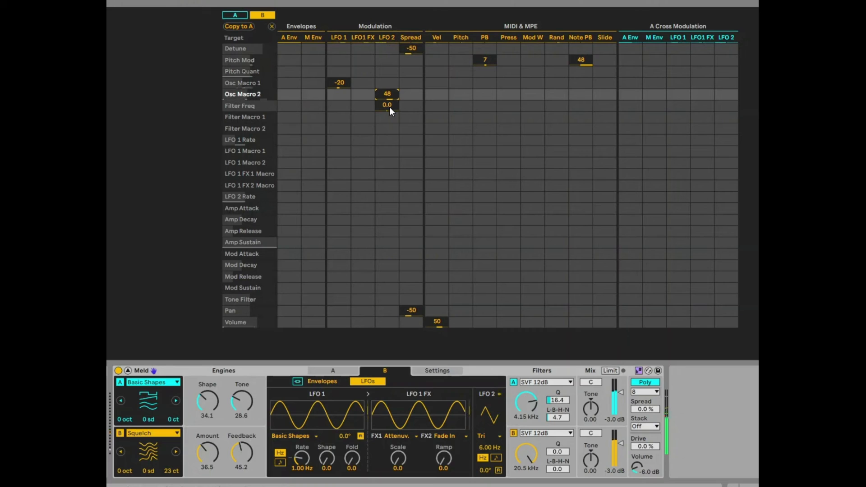
{"action": "left_click_drag", "start_coordinate": [387, 95], "coordinate": [387, 115]}
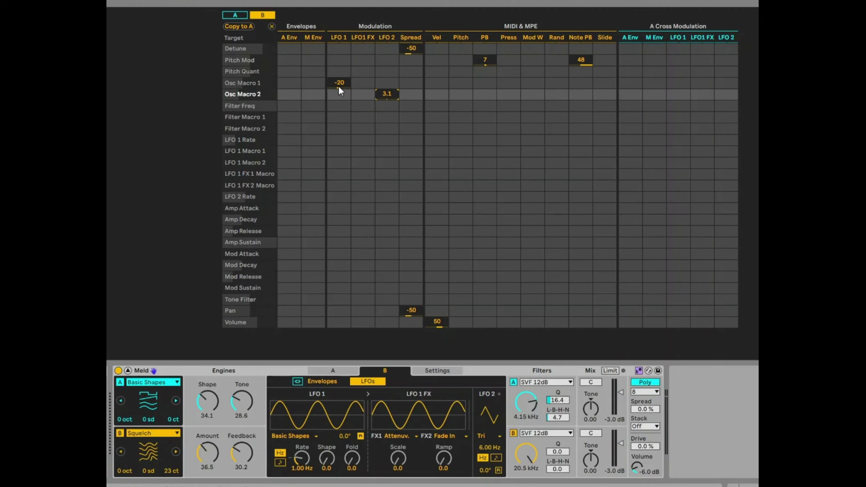
{"action": "left_click_drag", "start_coordinate": [339, 86], "coordinate": [339, 96]}
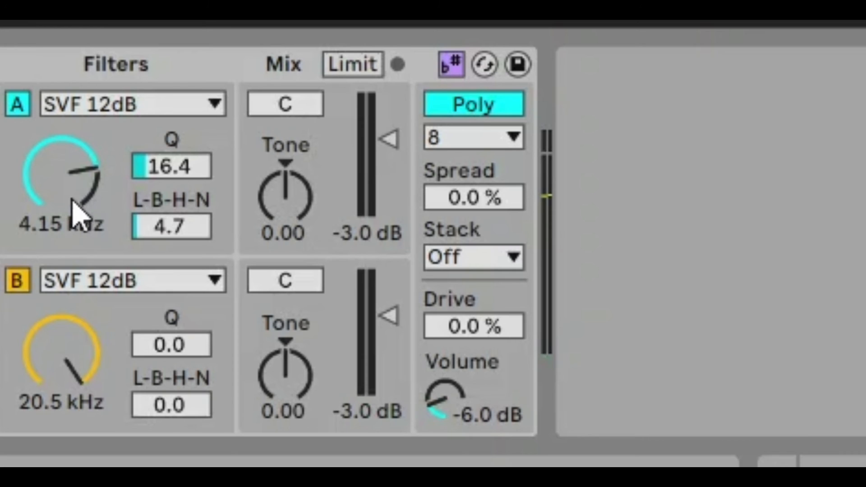
Step: Switch off the filters of engines A and B, and switch both back on
{"action": "left_click", "coordinate": [15, 105]}
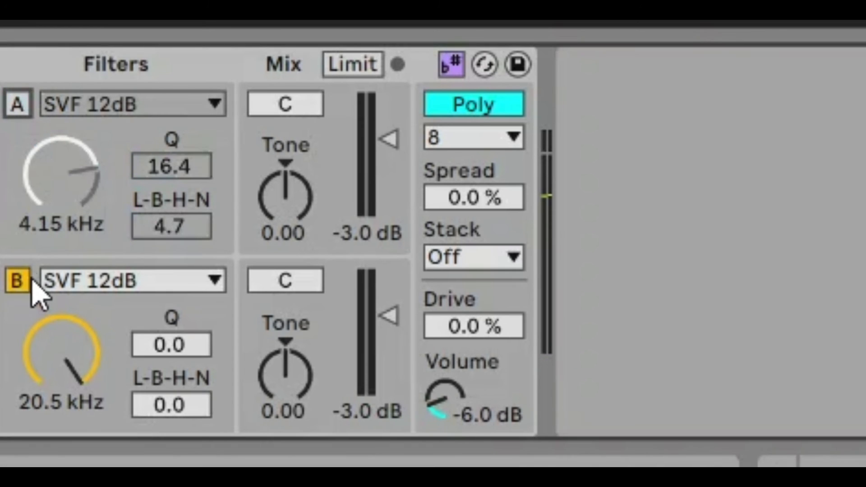
{"action": "left_click", "coordinate": [18, 281]}
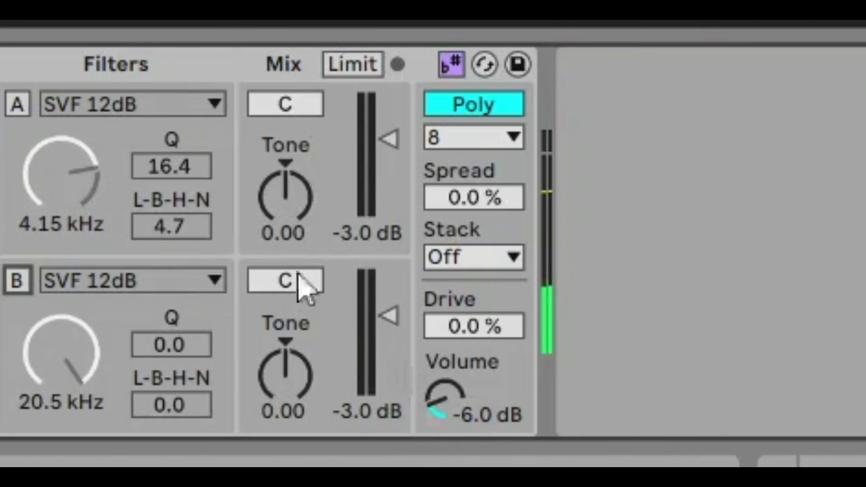
{"action": "left_click", "coordinate": [17, 105]}
{"action": "left_click", "coordinate": [16, 281]}
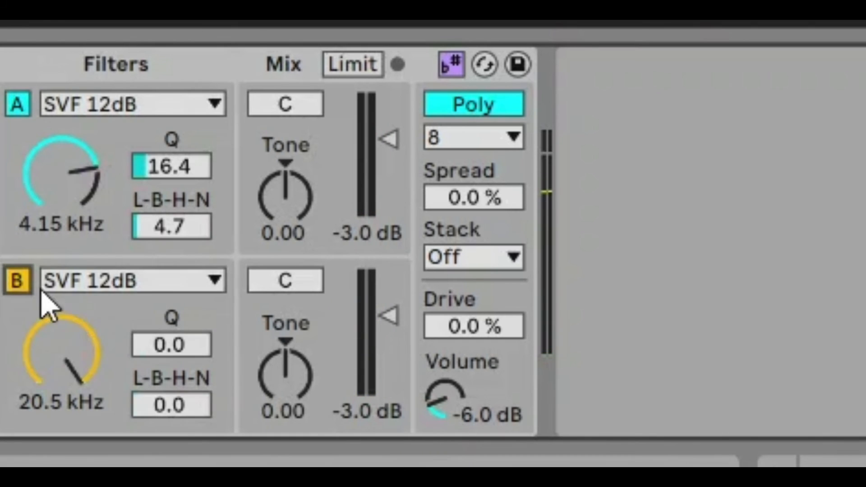
Step: Change engine B's filter type to Phaser and lower its frequency to 460 Hz
{"action": "left_click", "coordinate": [111, 283]}
{"action": "left_click", "coordinate": [112, 64]}
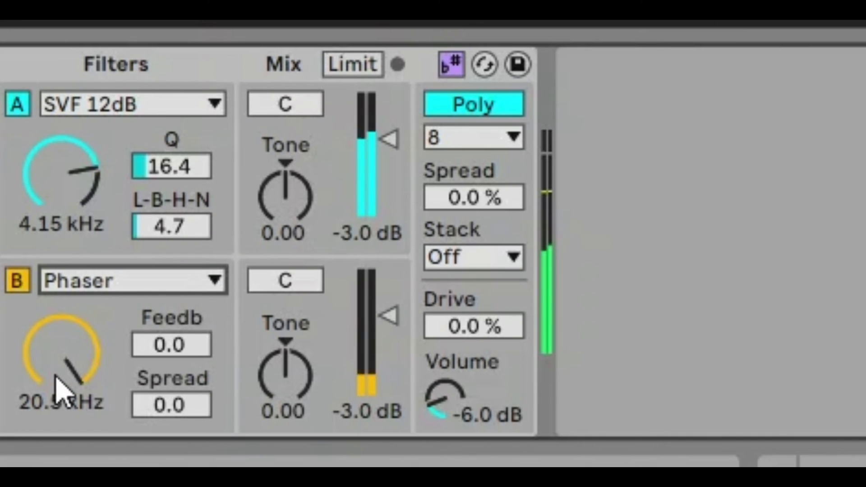
{"action": "left_click_drag", "start_coordinate": [68, 391], "coordinate": [67, 433]}
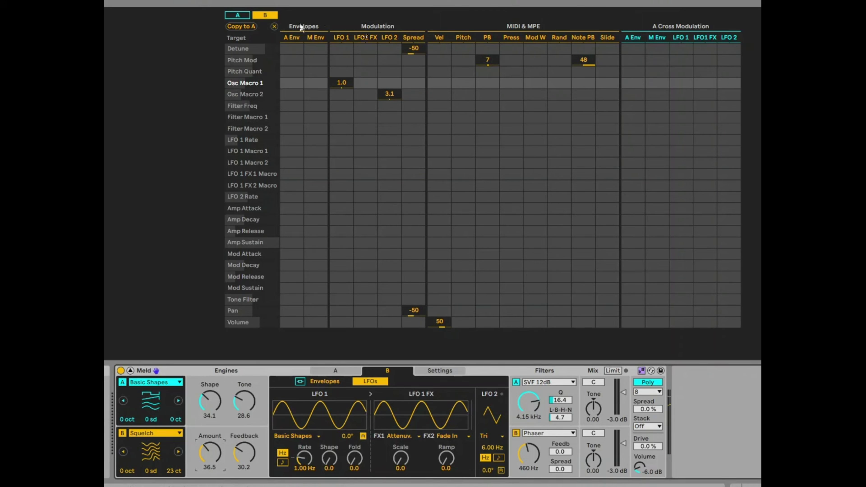
Step: Replace engine B's oscillator macro modulations with cross-modulation A Env at 3.1 and LFO 2 at 33 on Osc Macro 1, and clear Note PB's pitch modulation
{"action": "left_click", "coordinate": [635, 73]}
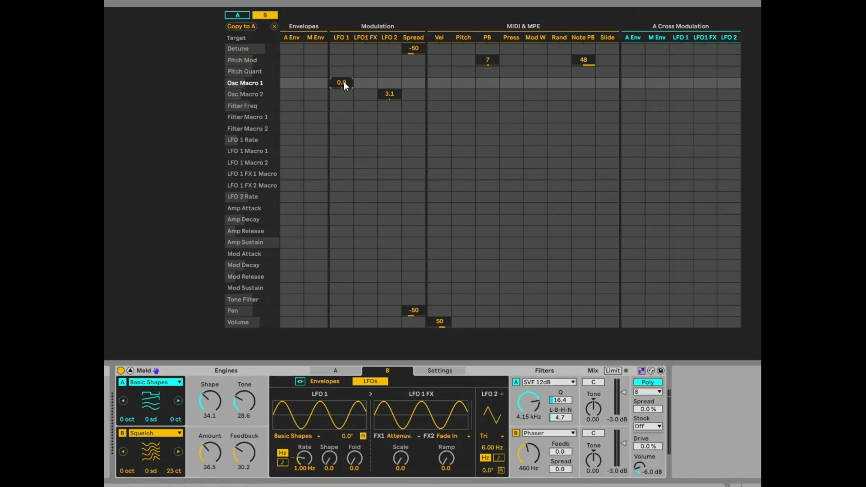
{"action": "double_click", "coordinate": [388, 93]}
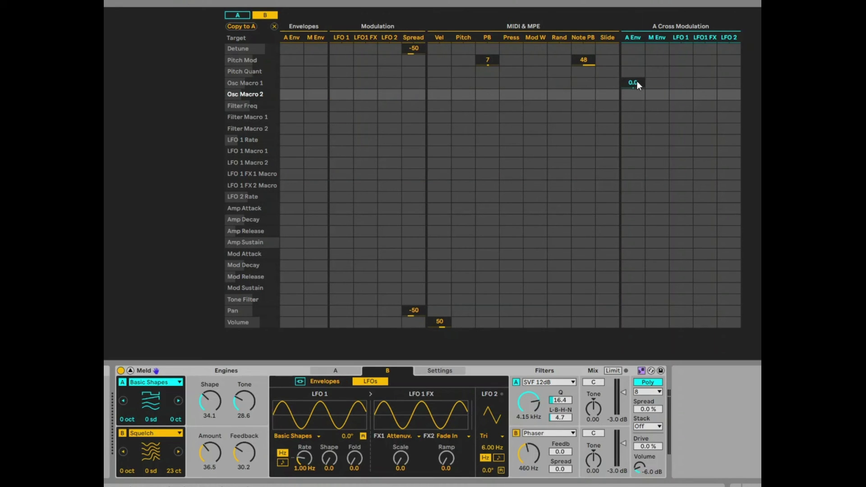
{"action": "left_click", "coordinate": [636, 83]}
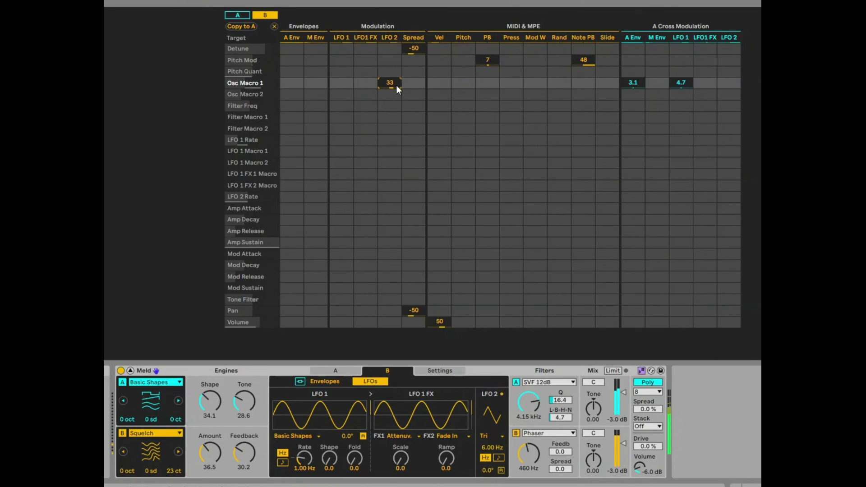
{"action": "double_click", "coordinate": [587, 63]}
Step: Set engine A's Shape to 100.0 and Tone to 48.4, and engine B's Amount to 70.6 and Feedback to 100.0, with the limiter on
{"action": "left_click_drag", "start_coordinate": [209, 407], "coordinate": [239, 399]}
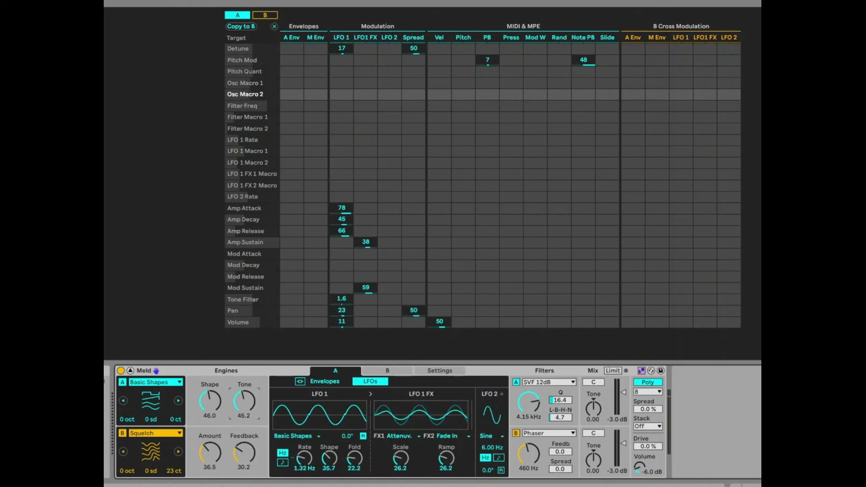
{"action": "left_click_drag", "start_coordinate": [206, 454], "coordinate": [257, 451]}
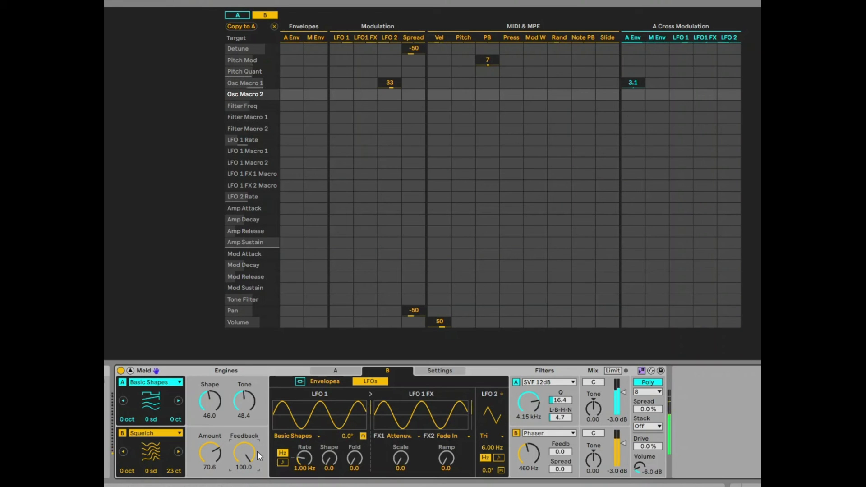
{"action": "left_click_drag", "start_coordinate": [218, 393], "coordinate": [217, 367]}
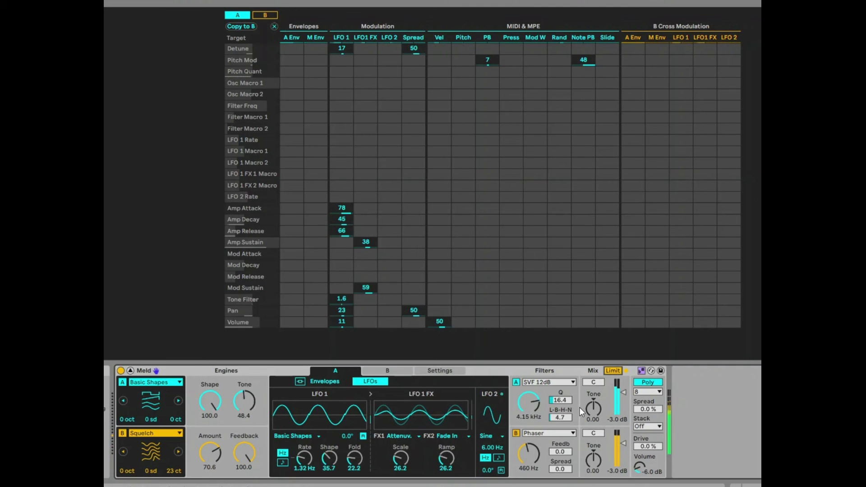
{"action": "left_click", "coordinate": [615, 372]}
{"action": "left_click", "coordinate": [615, 373]}
Step: Reset engine B's Feedback and Amount and engine A's Shape to 0.0, and readjust Shape and Amount slightly
{"action": "double_click", "coordinate": [241, 455]}
{"action": "left_click", "coordinate": [216, 455]}
{"action": "double_click", "coordinate": [215, 453]}
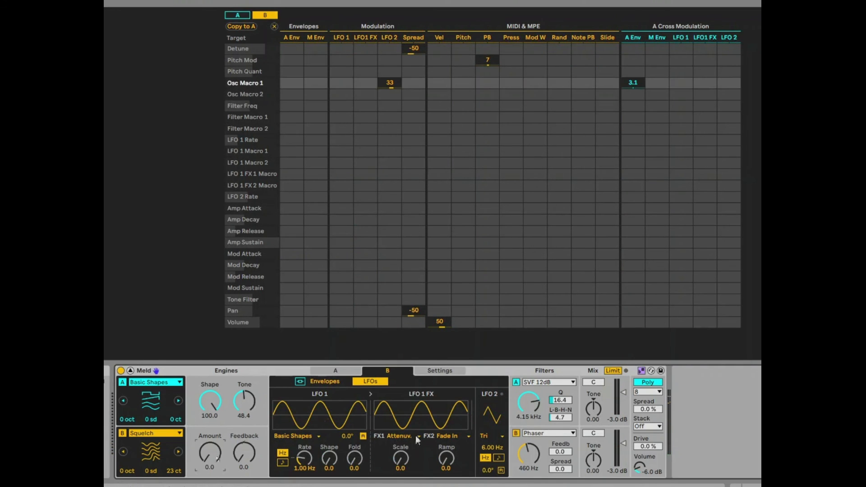
{"action": "double_click", "coordinate": [209, 401]}
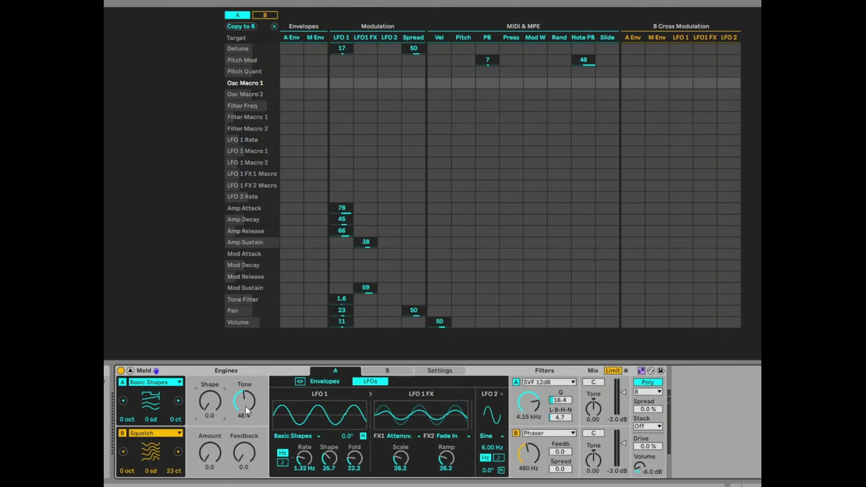
{"action": "left_click_drag", "start_coordinate": [210, 402], "coordinate": [209, 393]}
{"action": "left_click_drag", "start_coordinate": [210, 459], "coordinate": [211, 460]}
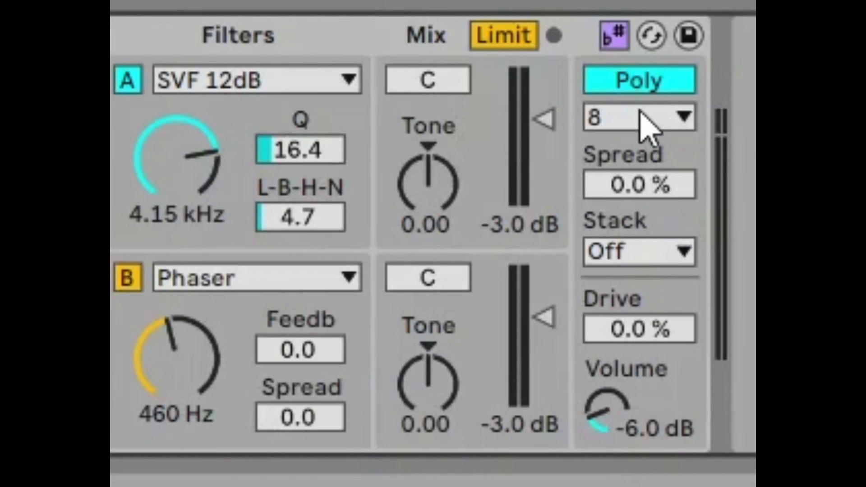
Step: Switch the voice mode to Mono, turn Legato off, and return to Poly
{"action": "left_click", "coordinate": [637, 81]}
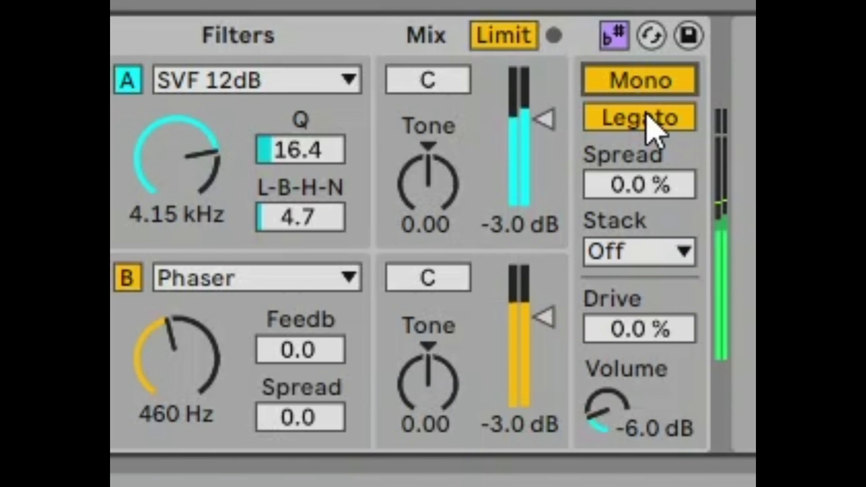
{"action": "left_click", "coordinate": [648, 118]}
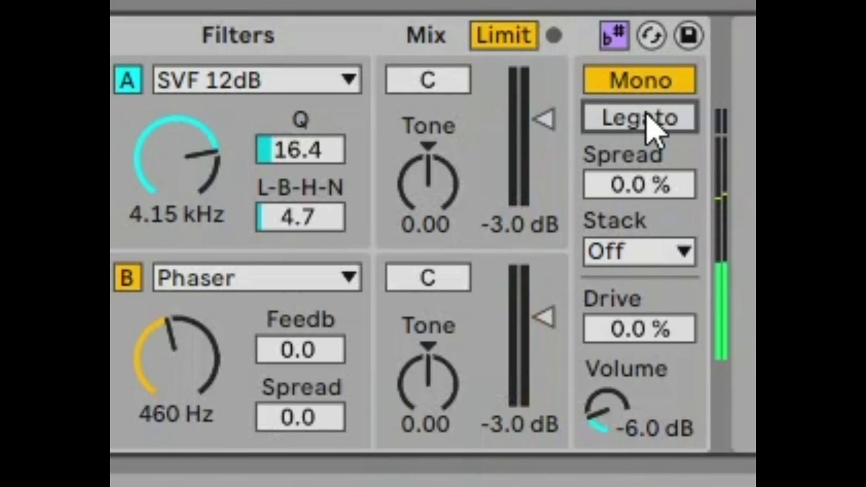
{"action": "left_click", "coordinate": [653, 88]}
Step: Try limiting the polyphony to 2 voices and restore it to 8
{"action": "left_click", "coordinate": [652, 116]}
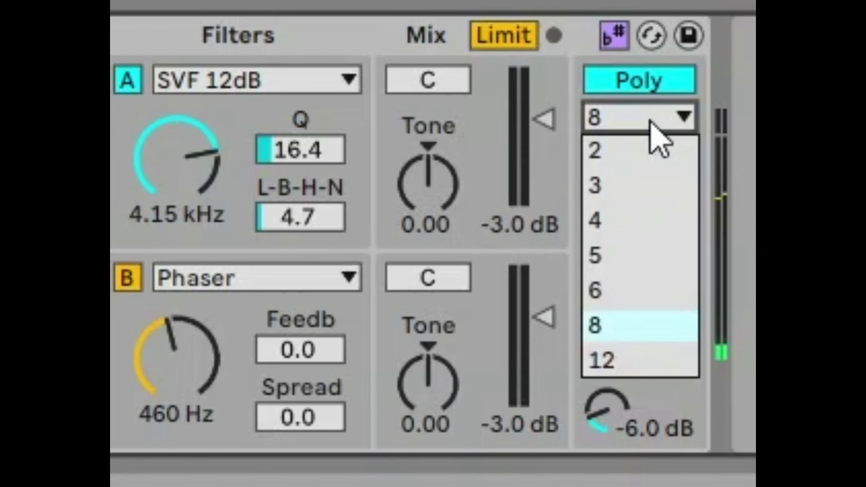
{"action": "left_click", "coordinate": [631, 166]}
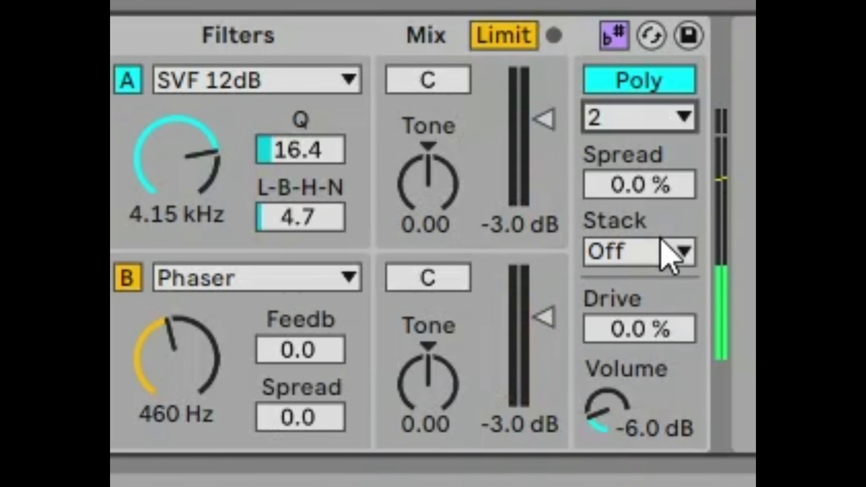
{"action": "left_click", "coordinate": [673, 121]}
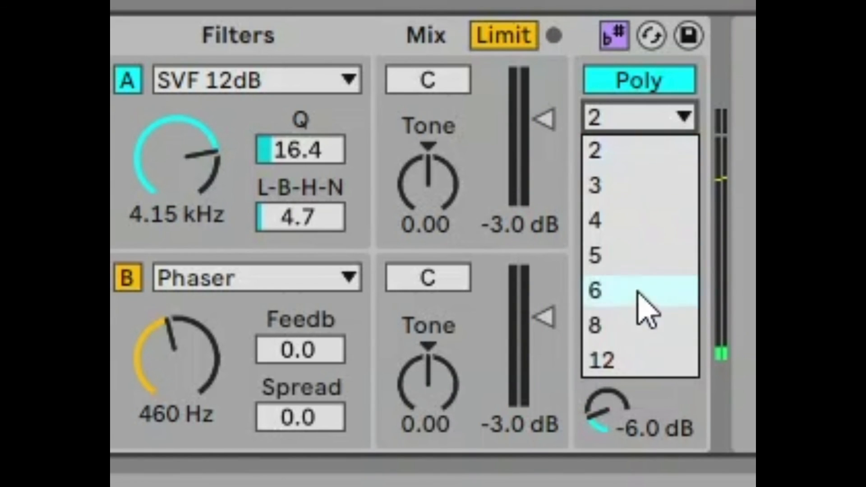
{"action": "left_click", "coordinate": [632, 325]}
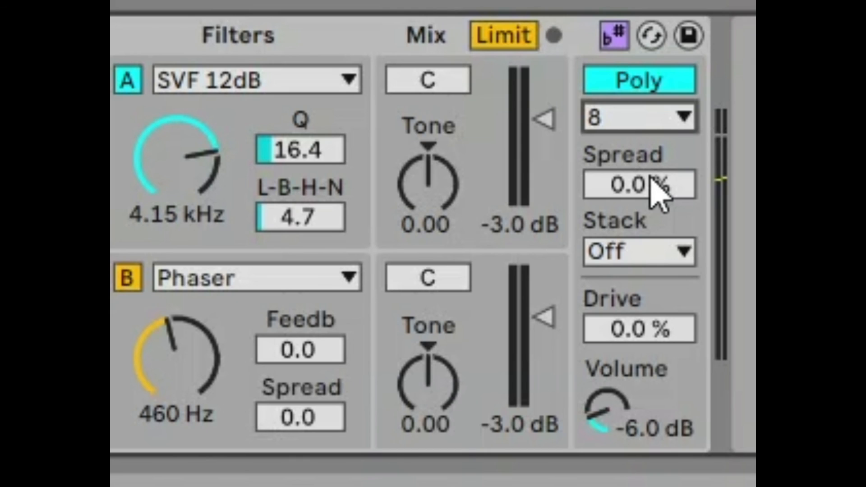
Step: Set the voice Stack to 2, trying a Spread of 63 % and returning it to 0.0 %
{"action": "left_click_drag", "start_coordinate": [652, 185], "coordinate": [643, 221]}
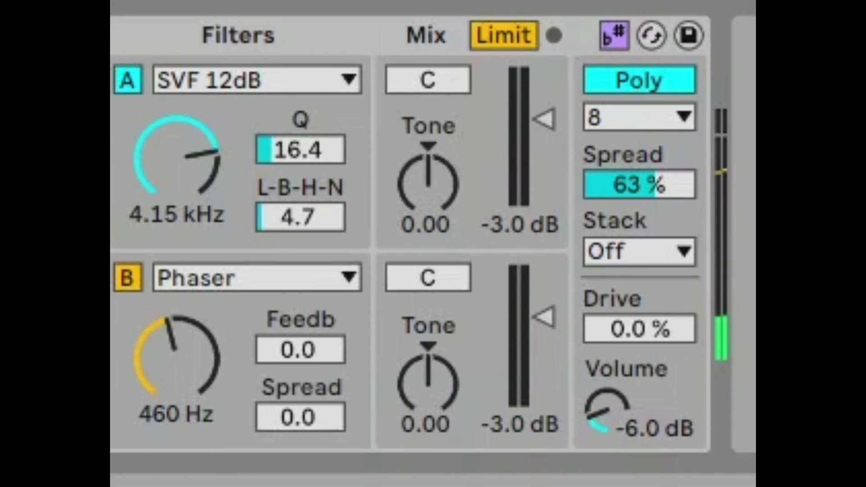
{"action": "left_click", "coordinate": [622, 252]}
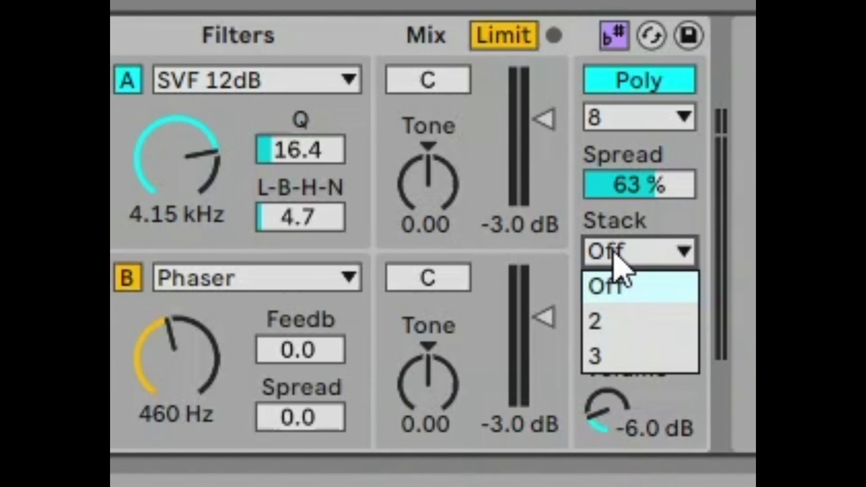
{"action": "left_click", "coordinate": [604, 312]}
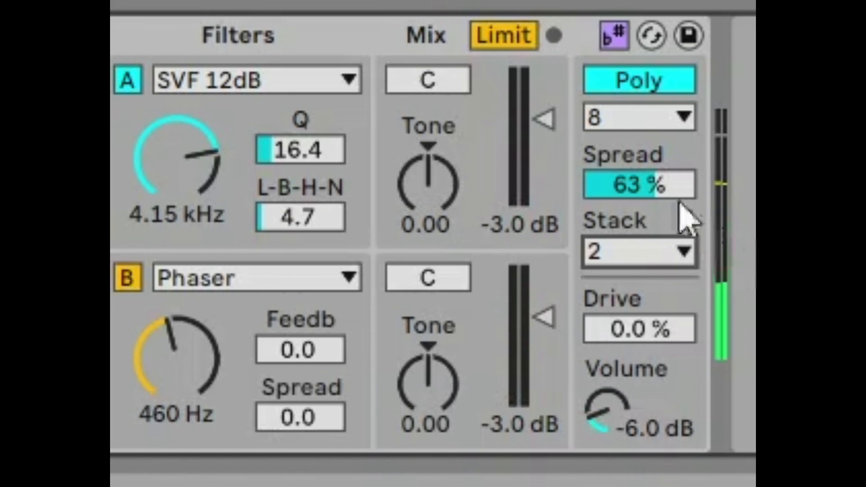
{"action": "left_click_drag", "start_coordinate": [654, 191], "coordinate": [655, 253]}
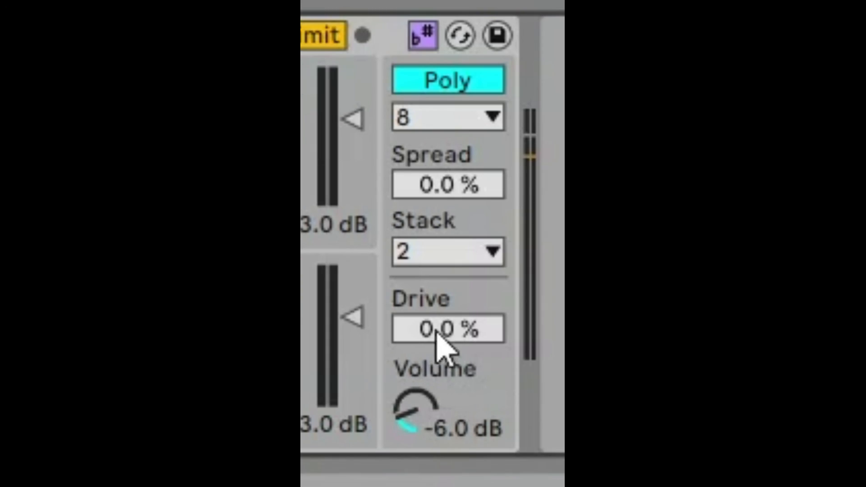
Step: Try the Drive at 30 % and 52 %, and settle it at 37 %
{"action": "left_click", "coordinate": [445, 340]}
{"action": "mouse_move", "coordinate": [446, 339]}
{"action": "left_mouse_down"}
{"action": "mouse_move", "coordinate": [446, 316]}
{"action": "mouse_move", "coordinate": [445, 334]}
{"action": "left_mouse_up"}
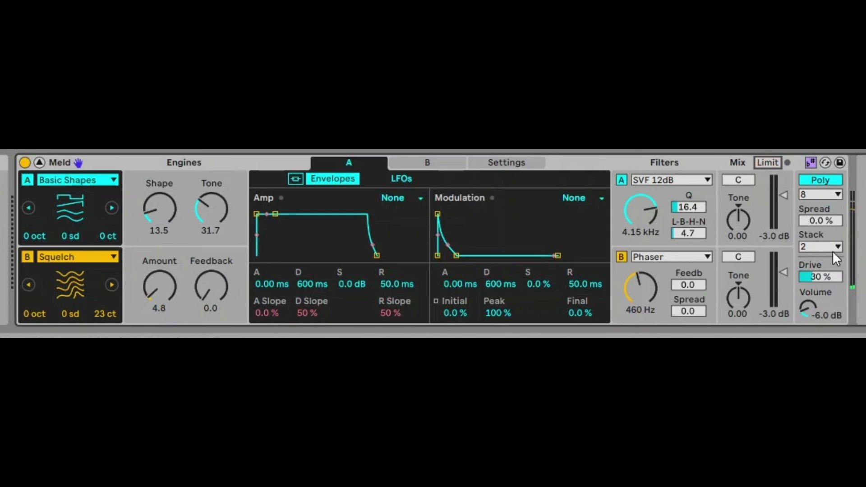
{"action": "left_click_drag", "start_coordinate": [829, 274], "coordinate": [829, 263]}
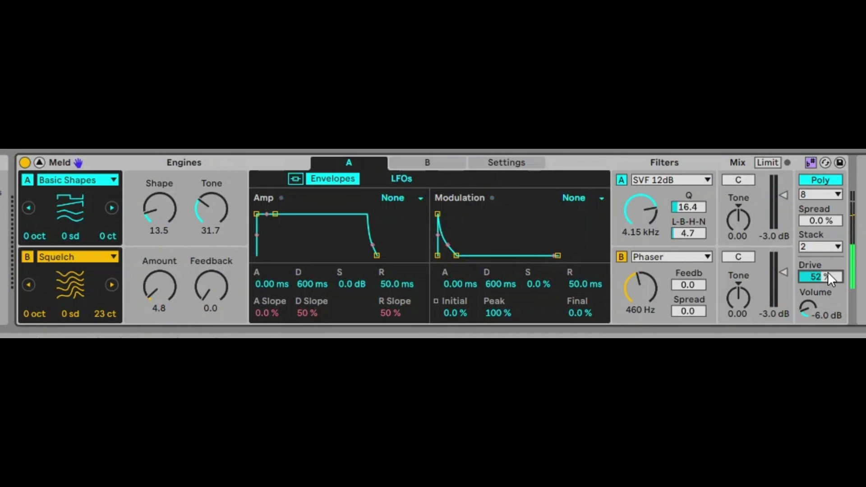
{"action": "left_click_drag", "start_coordinate": [827, 272], "coordinate": [828, 263]}
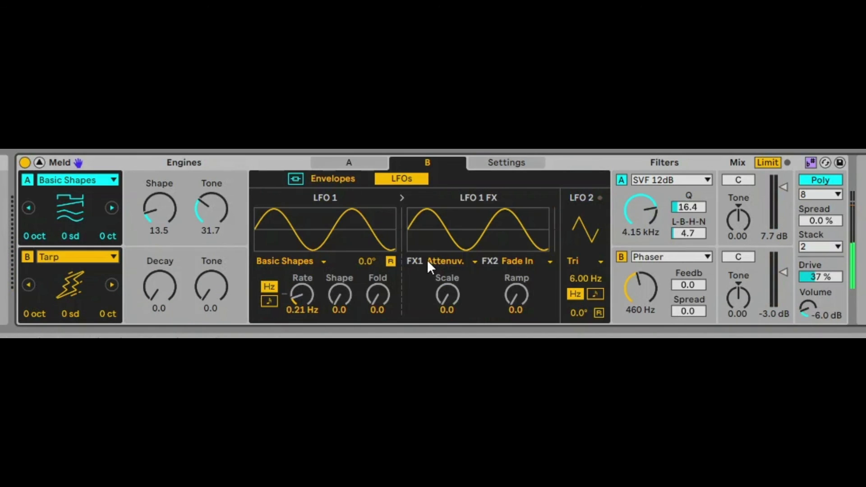
Step: Set engine A's Glide to 17.5 ms in Gliss mode and engine B's Glide to 364 ms
{"action": "left_click", "coordinate": [503, 167]}
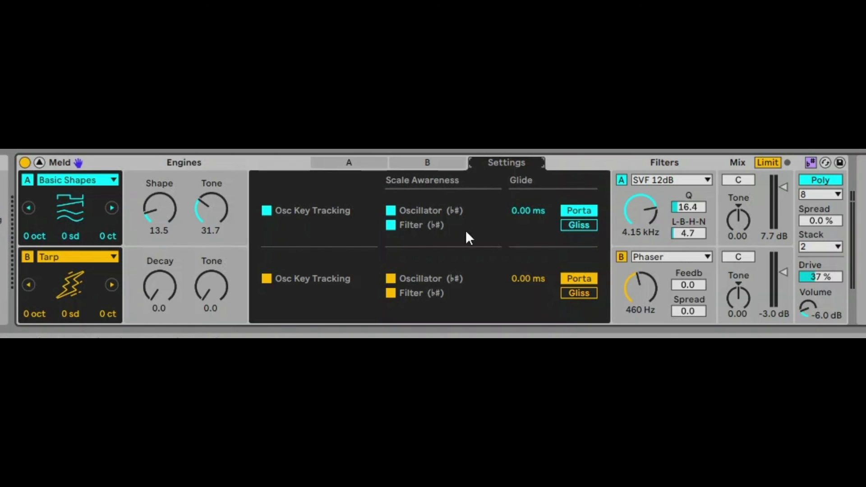
{"action": "mouse_move", "coordinate": [527, 210]}
{"action": "left_mouse_down"}
{"action": "mouse_move", "coordinate": [527, 189]}
{"action": "mouse_move", "coordinate": [527, 200]}
{"action": "left_mouse_up"}
{"action": "left_click", "coordinate": [586, 227]}
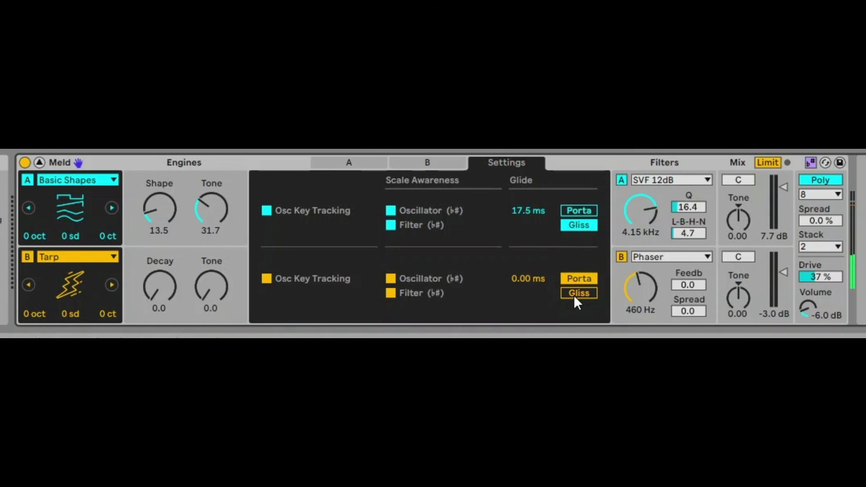
{"action": "left_click_drag", "start_coordinate": [532, 282], "coordinate": [531, 246]}
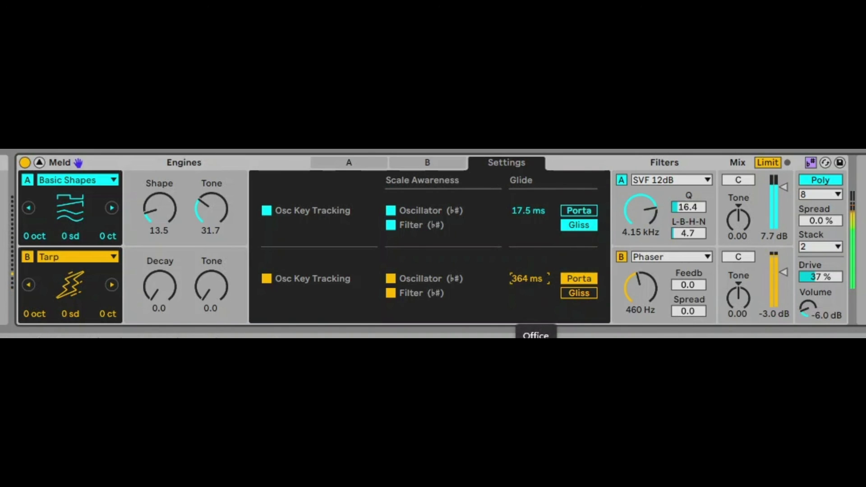